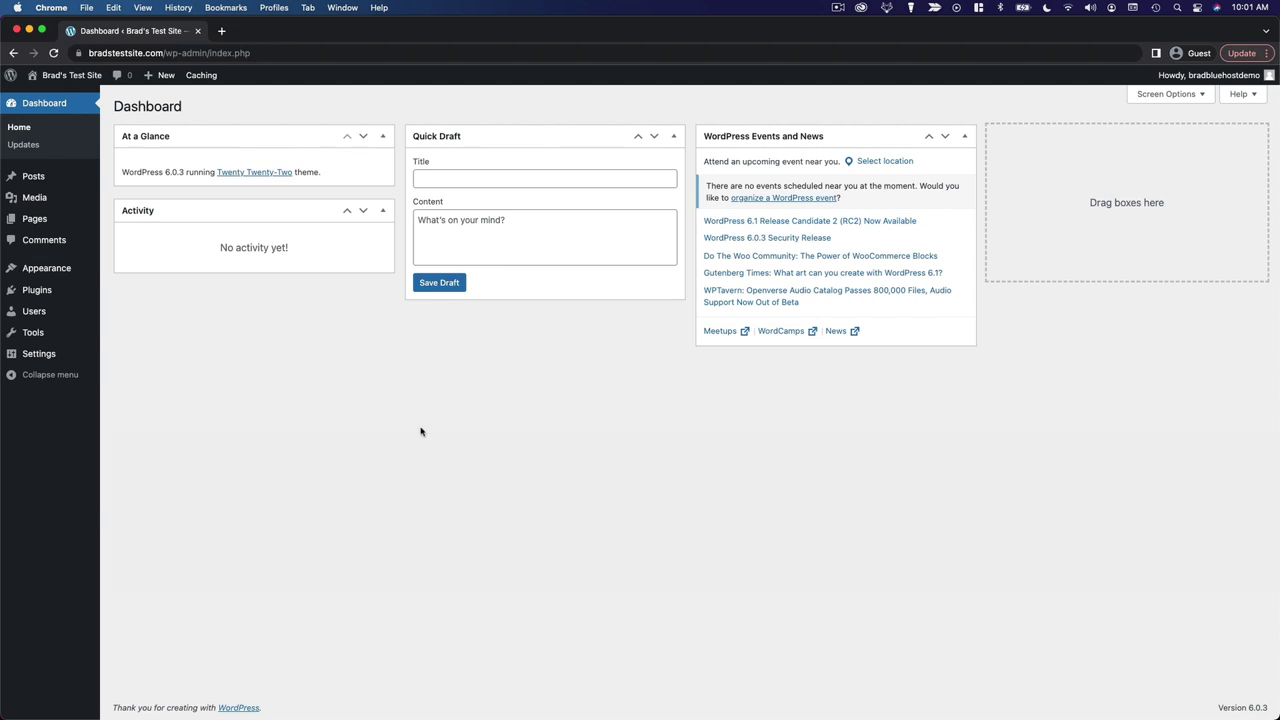
Bring up the Users flyout in the admin menu with Profile in view
mouse_move(50, 316)
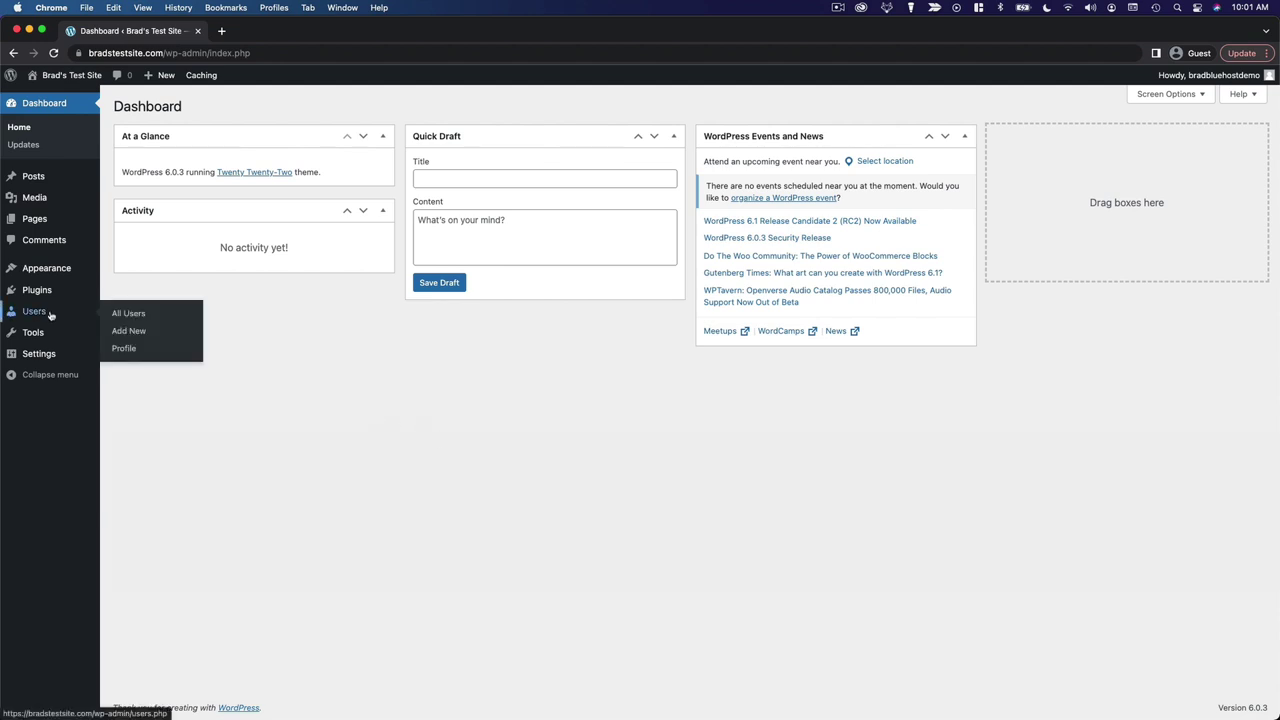
Open your own user profile settings page
click(138, 354)
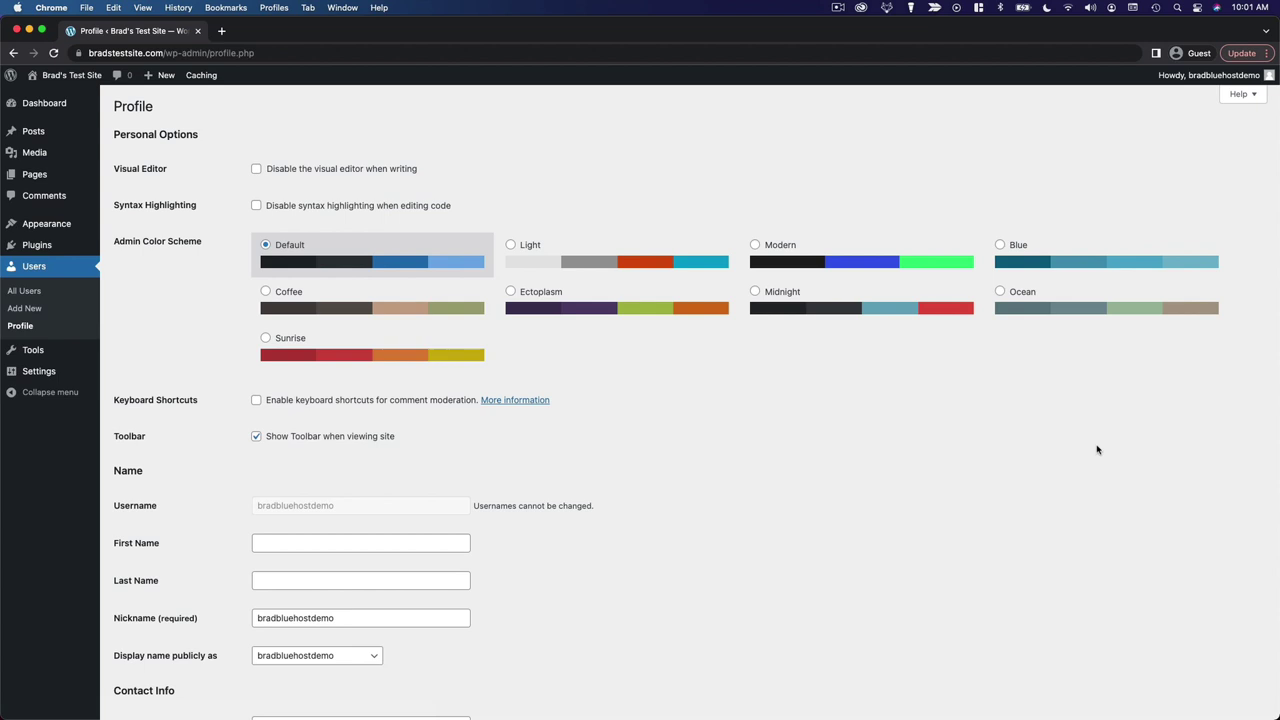
scroll(1006, 520, down, 2)
scroll(1006, 520, up, 2)
Preview the Sunrise, Coffee, Ectoplasm and Midnight admin colour schemes, then revert to Default
click(332, 348)
click(370, 310)
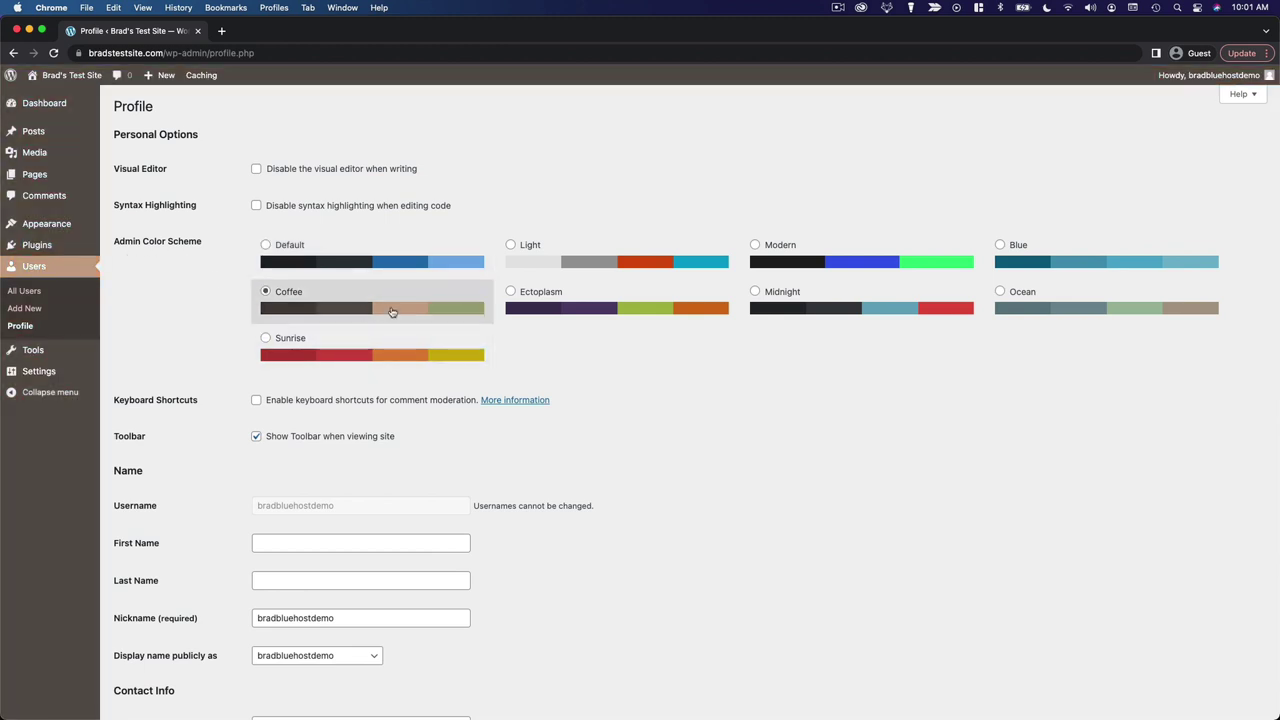
click(600, 312)
click(790, 320)
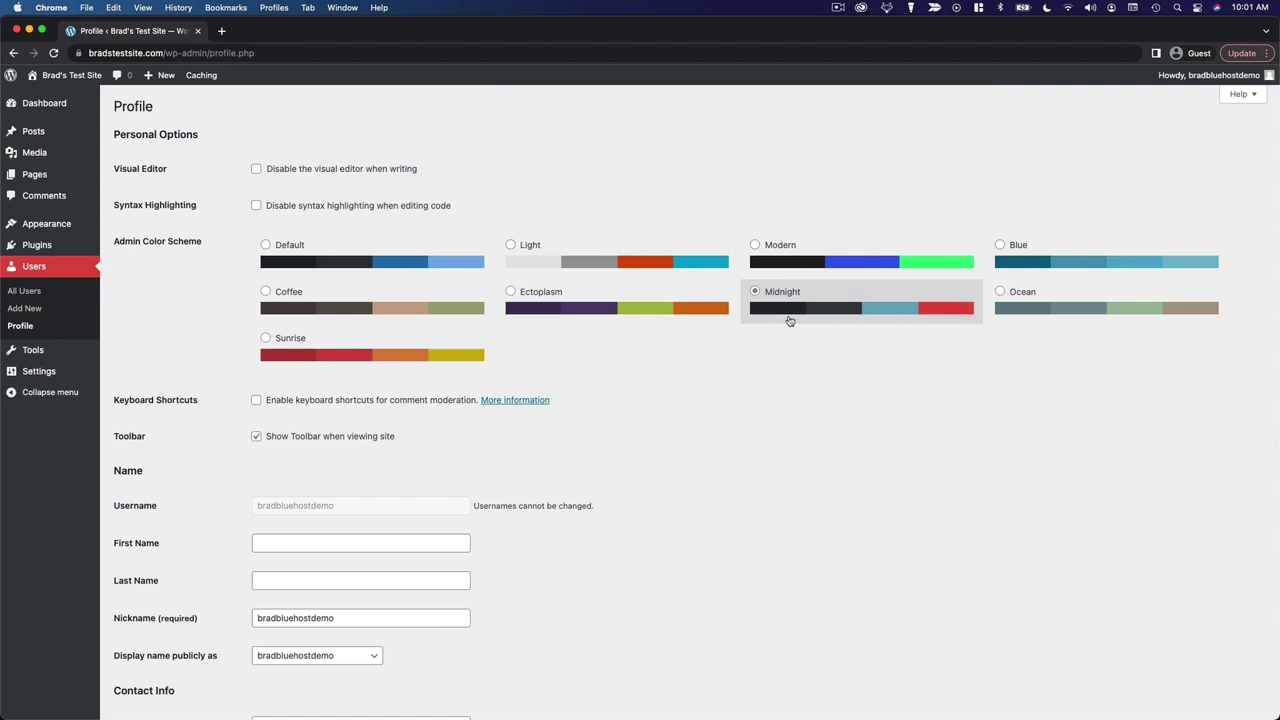
click(349, 263)
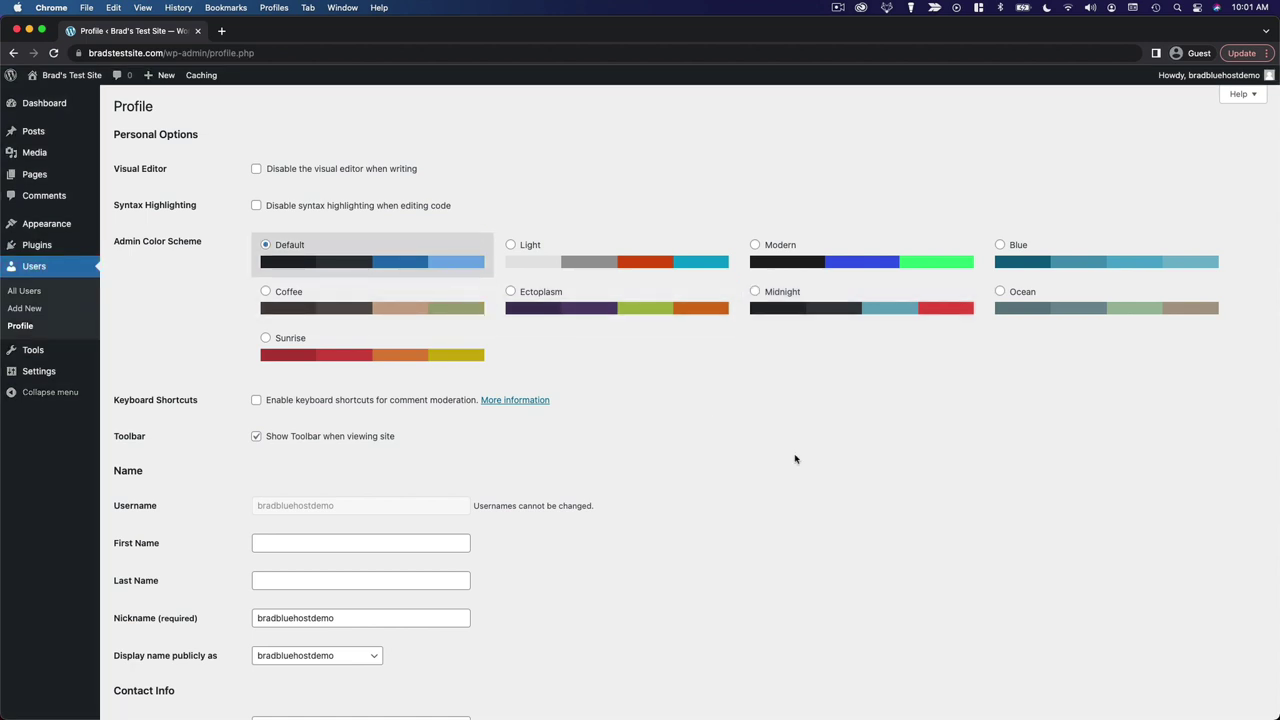
scroll(786, 477, down, 3)
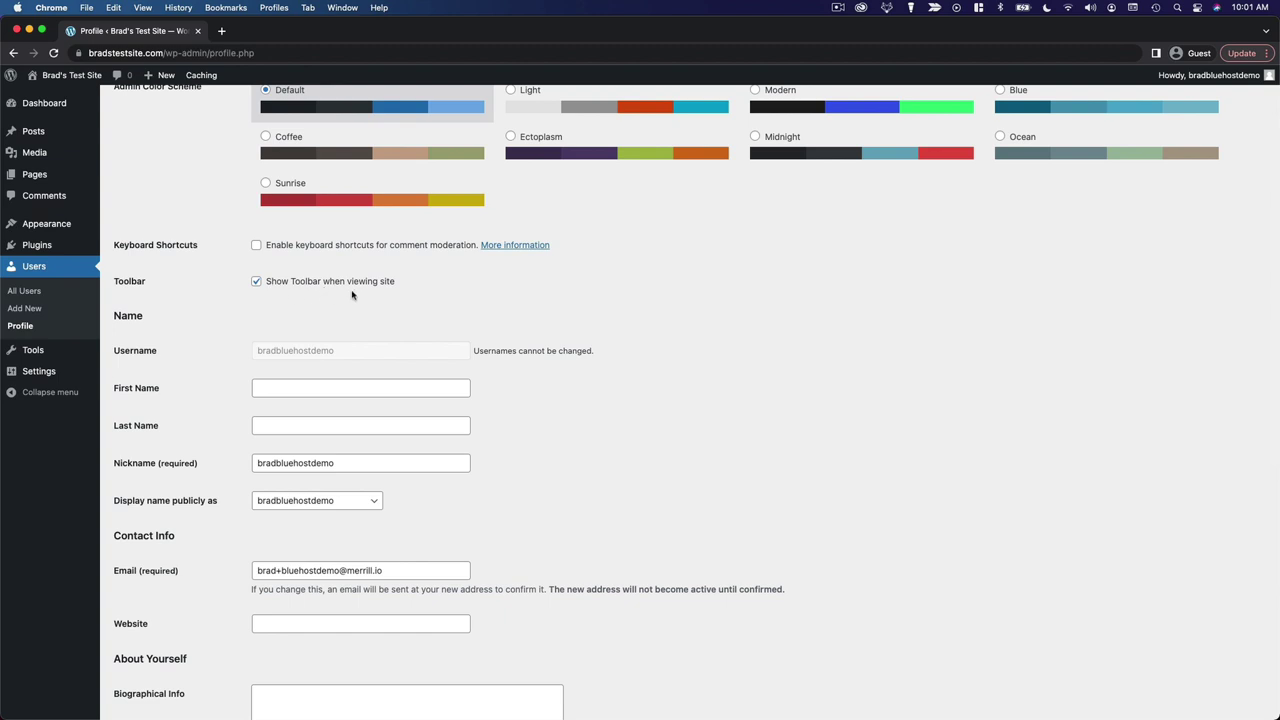
View the live site's front page in a new tab
super+click(60, 96)
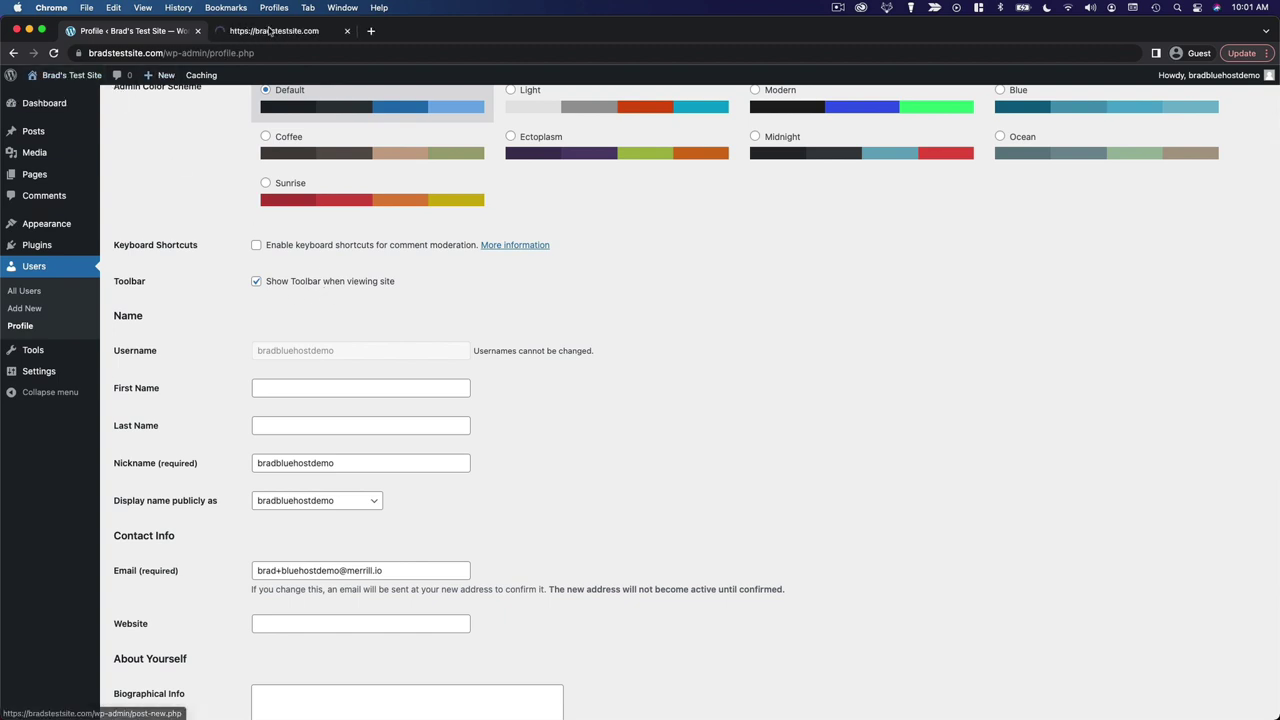
click(268, 31)
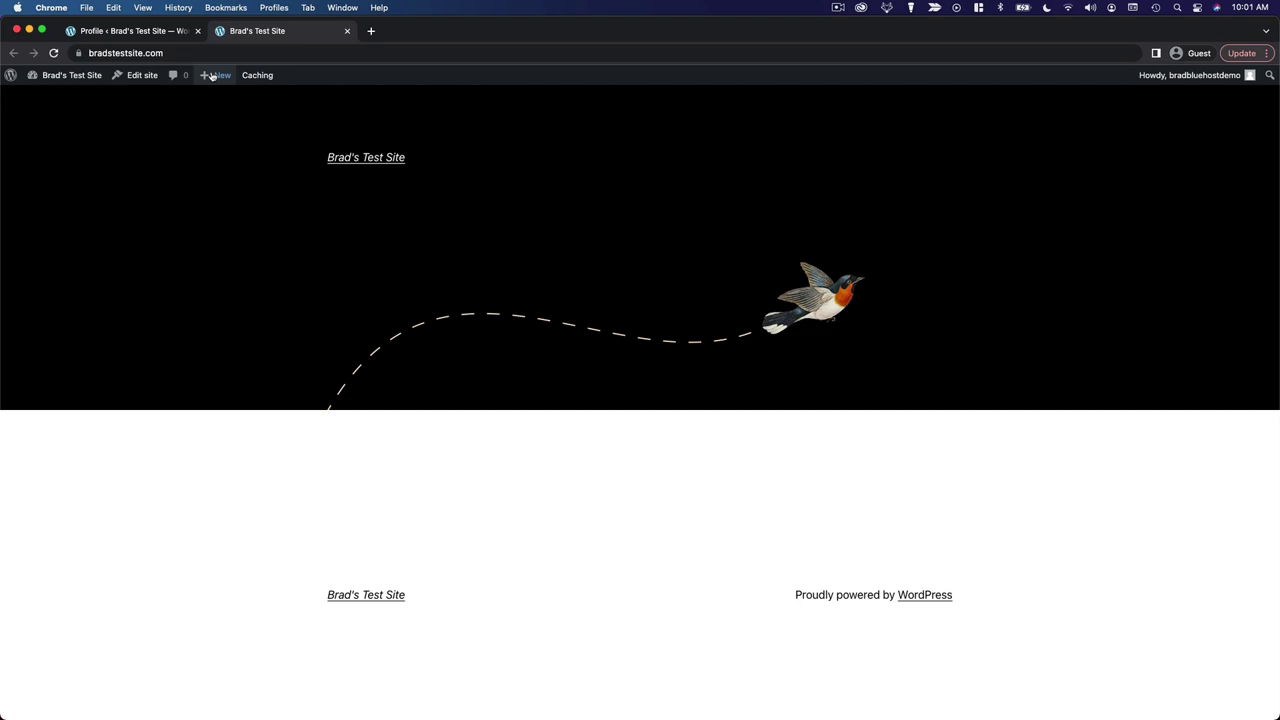
mouse_move(216, 76)
mouse_move(86, 80)
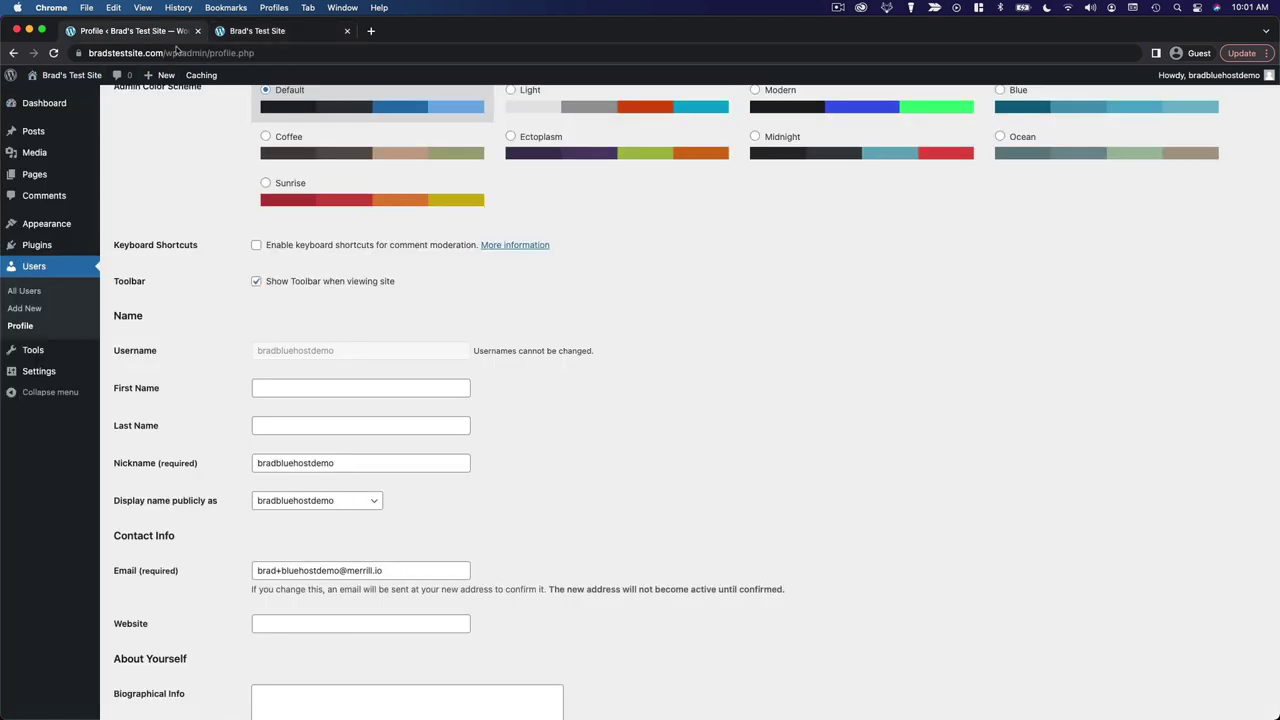
Turn off 'Show Toolbar when viewing site', save, and reload the site to confirm it's gone
click(155, 31)
click(340, 282)
scroll(457, 323, down, 10)
click(147, 655)
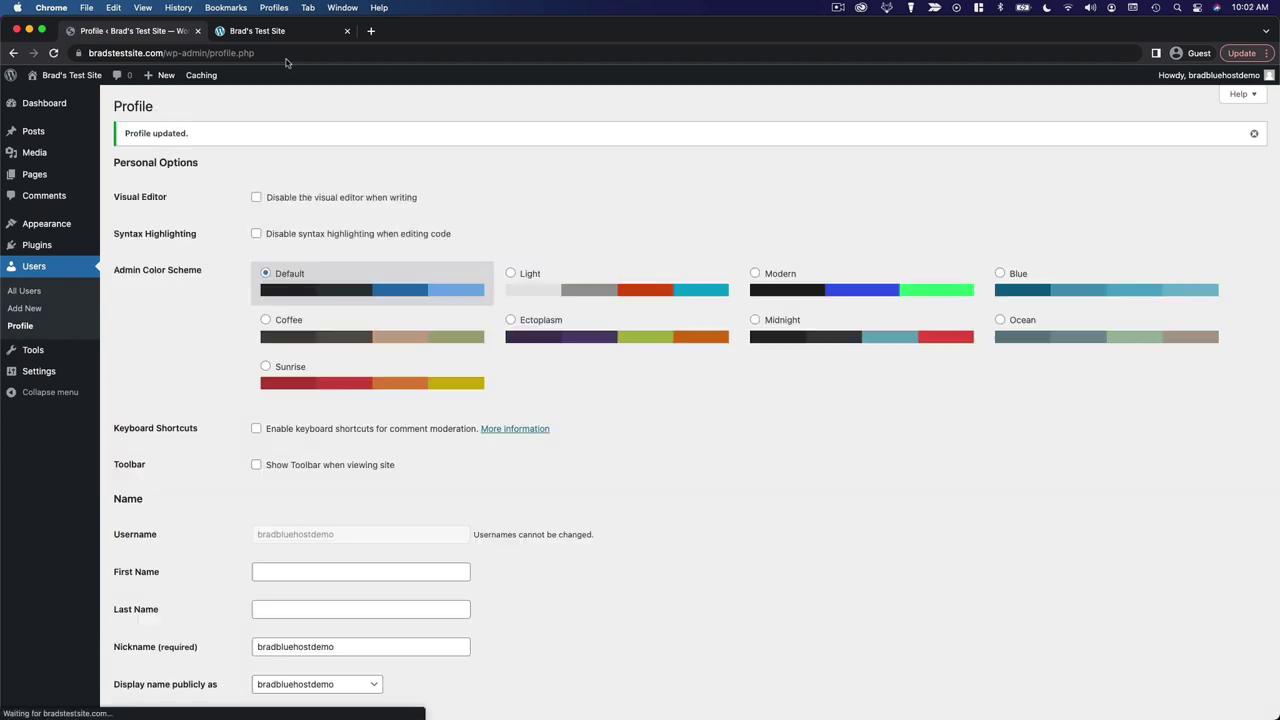
click(284, 34)
key(super+r)
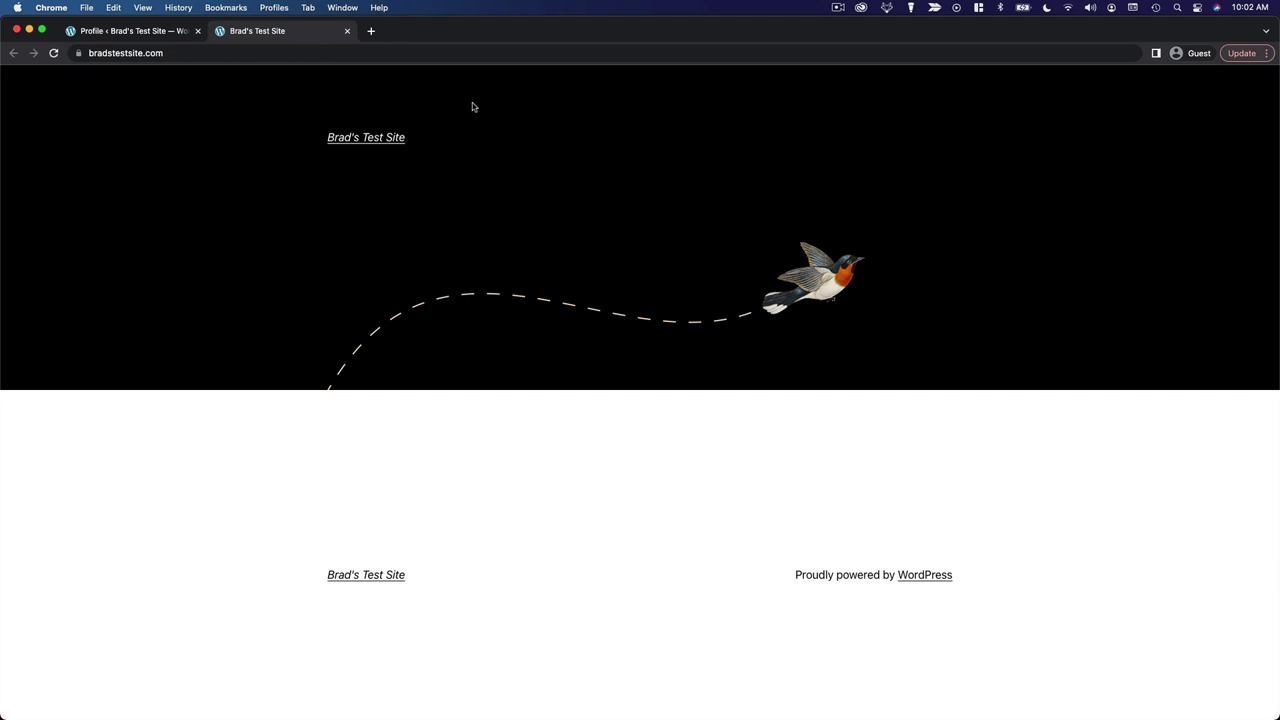
Re-enable the 'Show Toolbar when viewing site' option on the profile
click(148, 34)
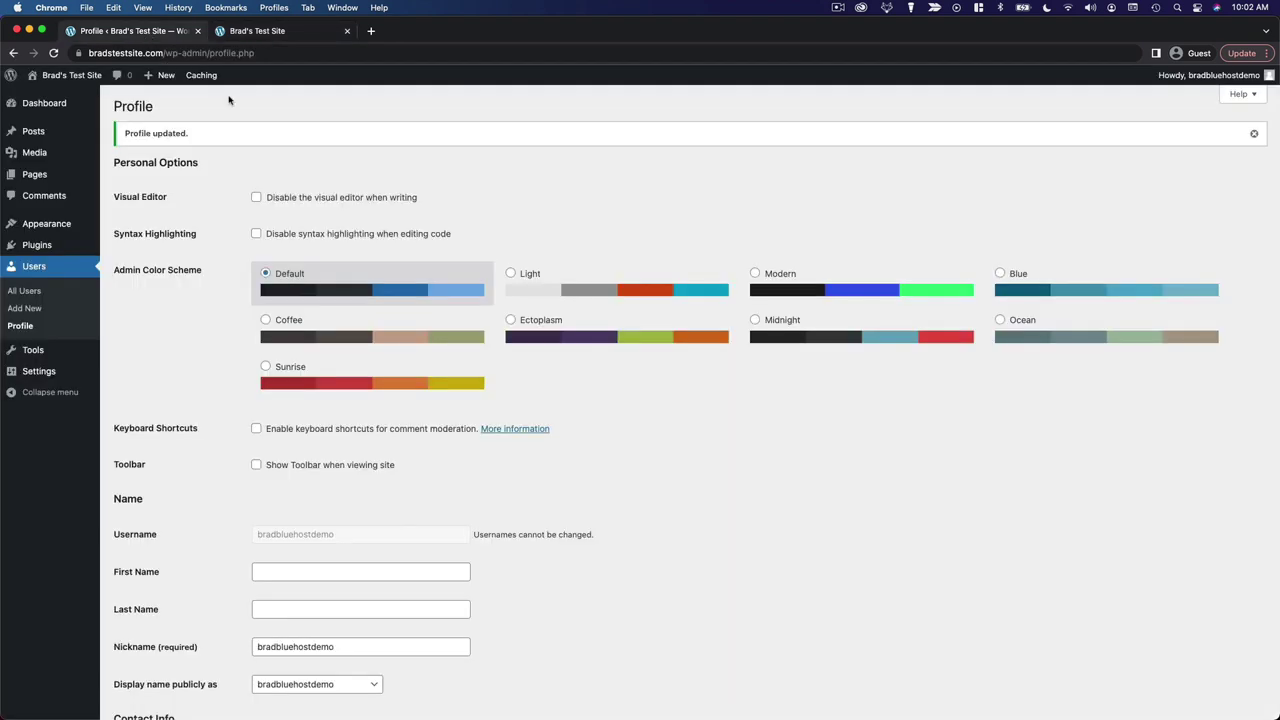
click(352, 470)
scroll(957, 486, down, 5)
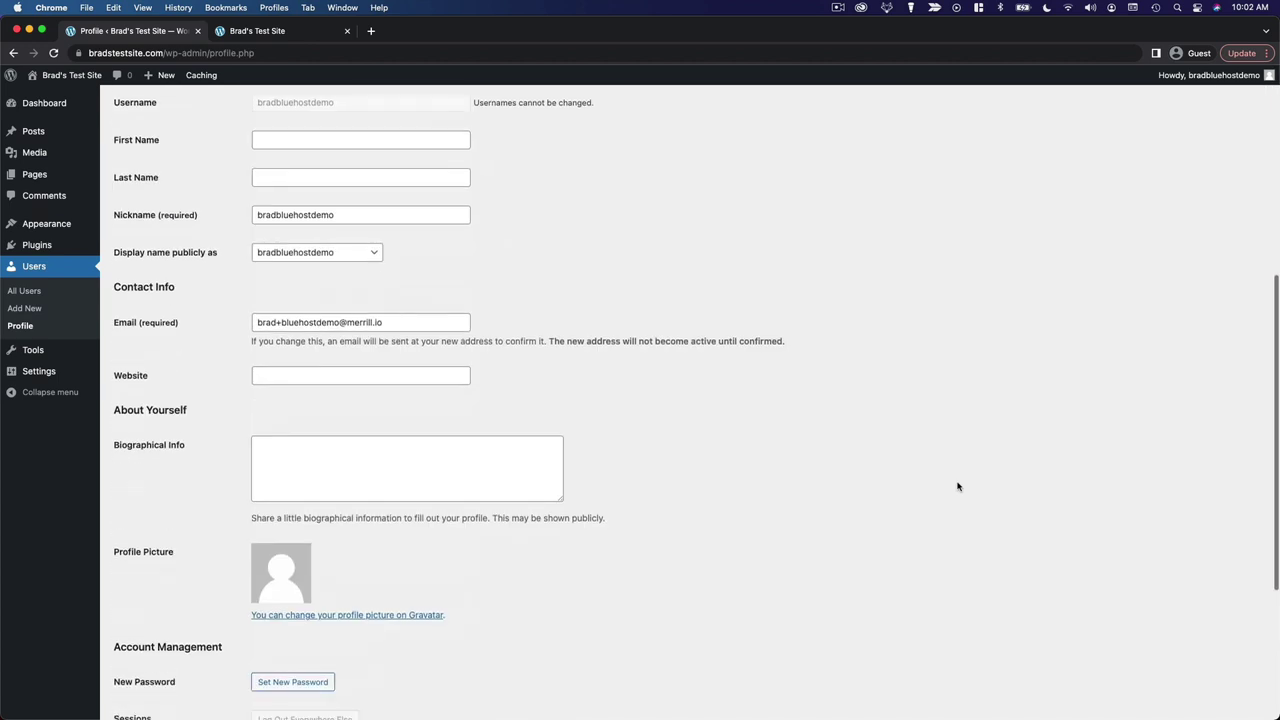
scroll(957, 486, up, 2)
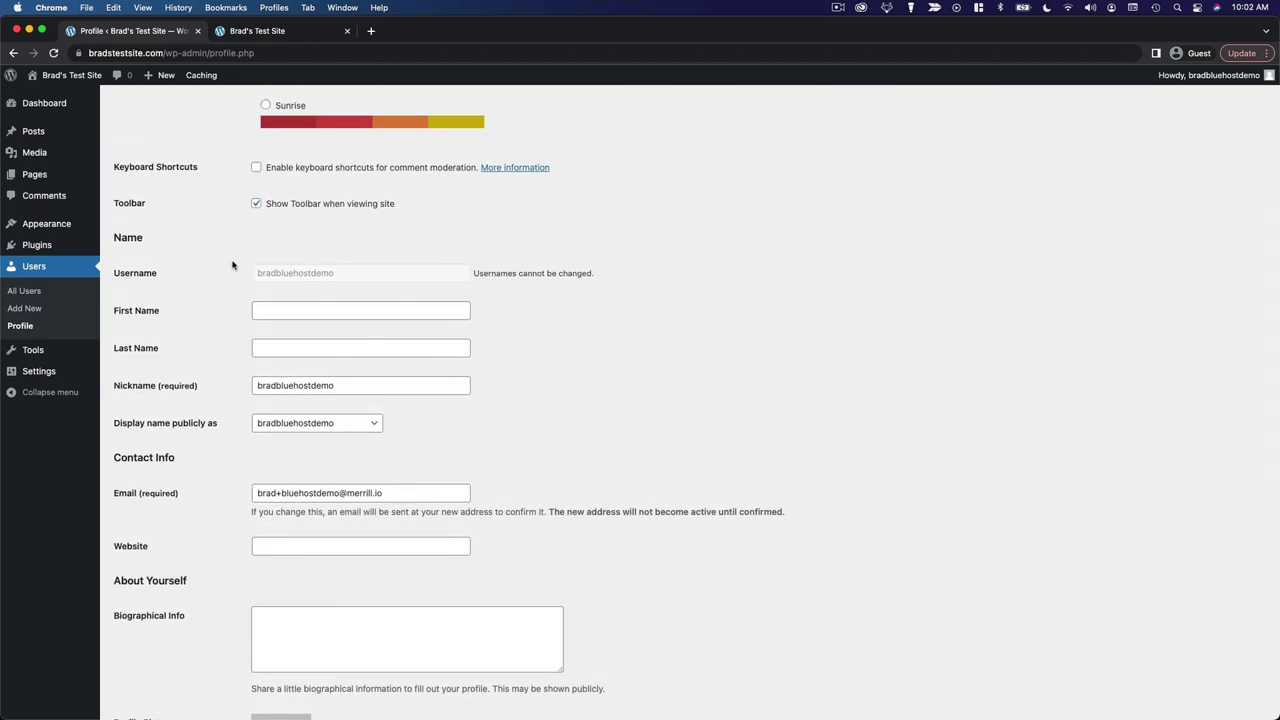
Fill in the first and last name fields and replace the nickname with the first initial
scroll(560, 314, down, 1)
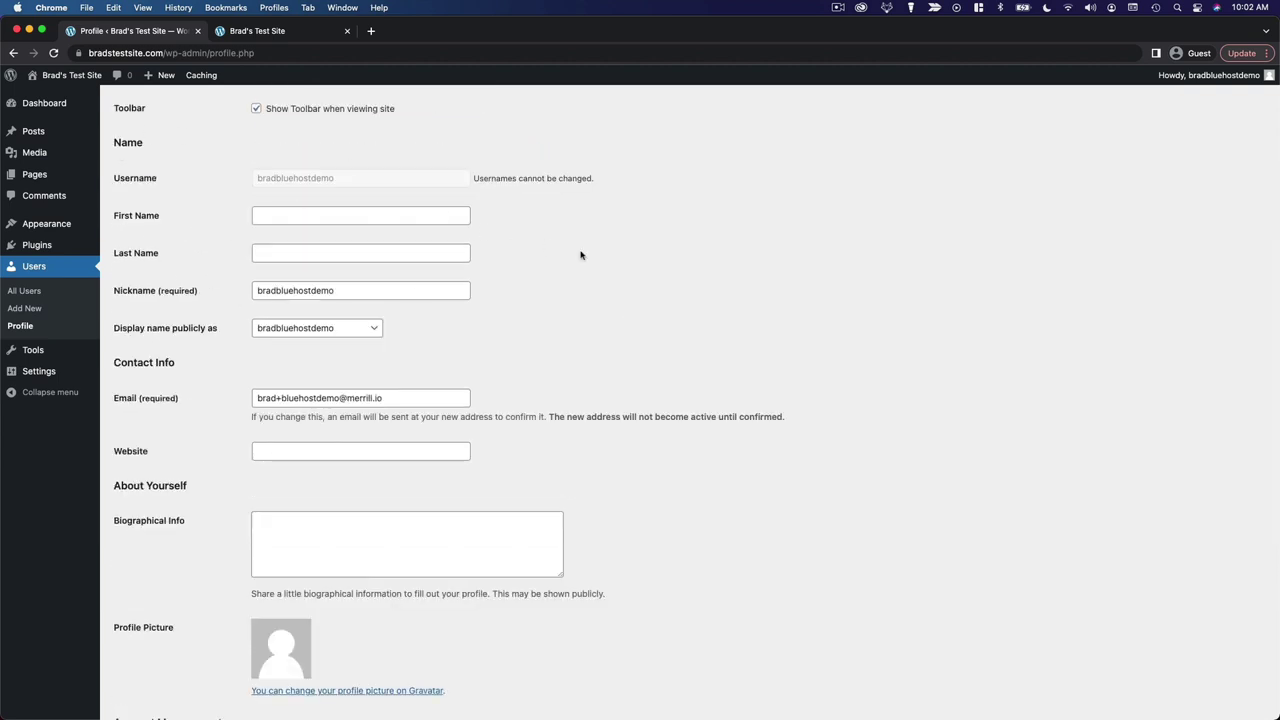
click(423, 220)
text(Brad)
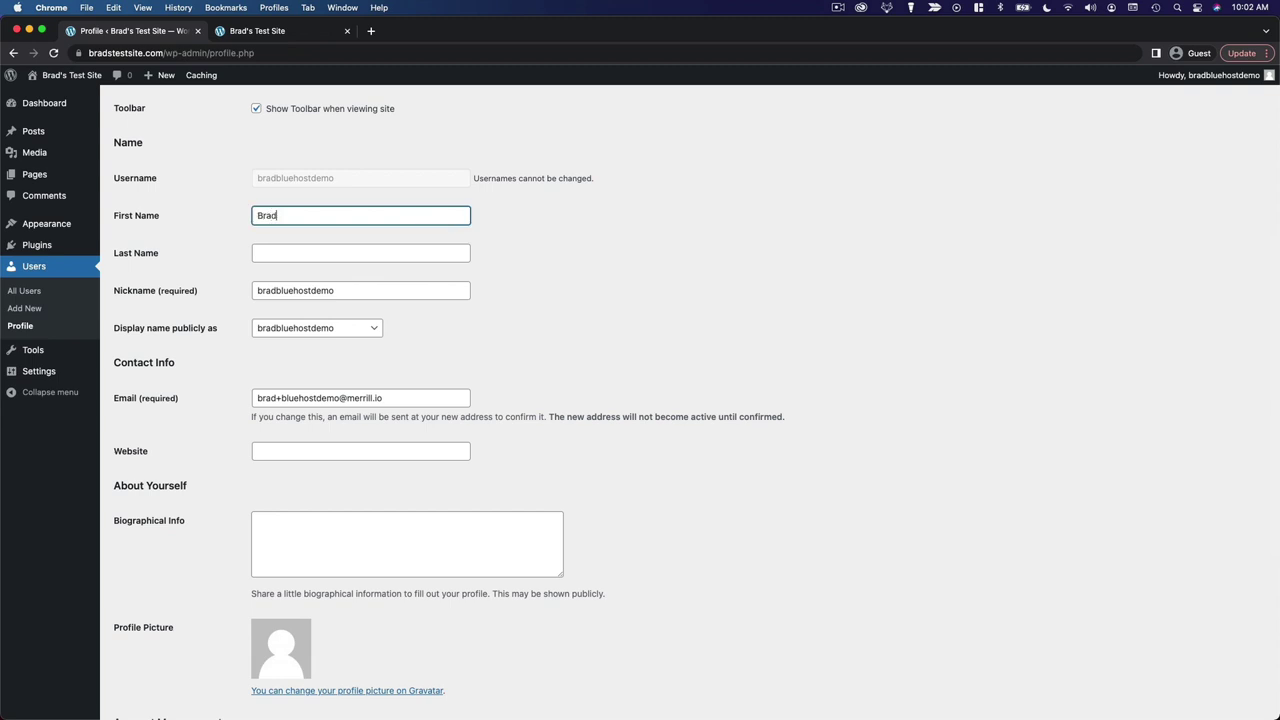
key(Tab)
text(Mer)
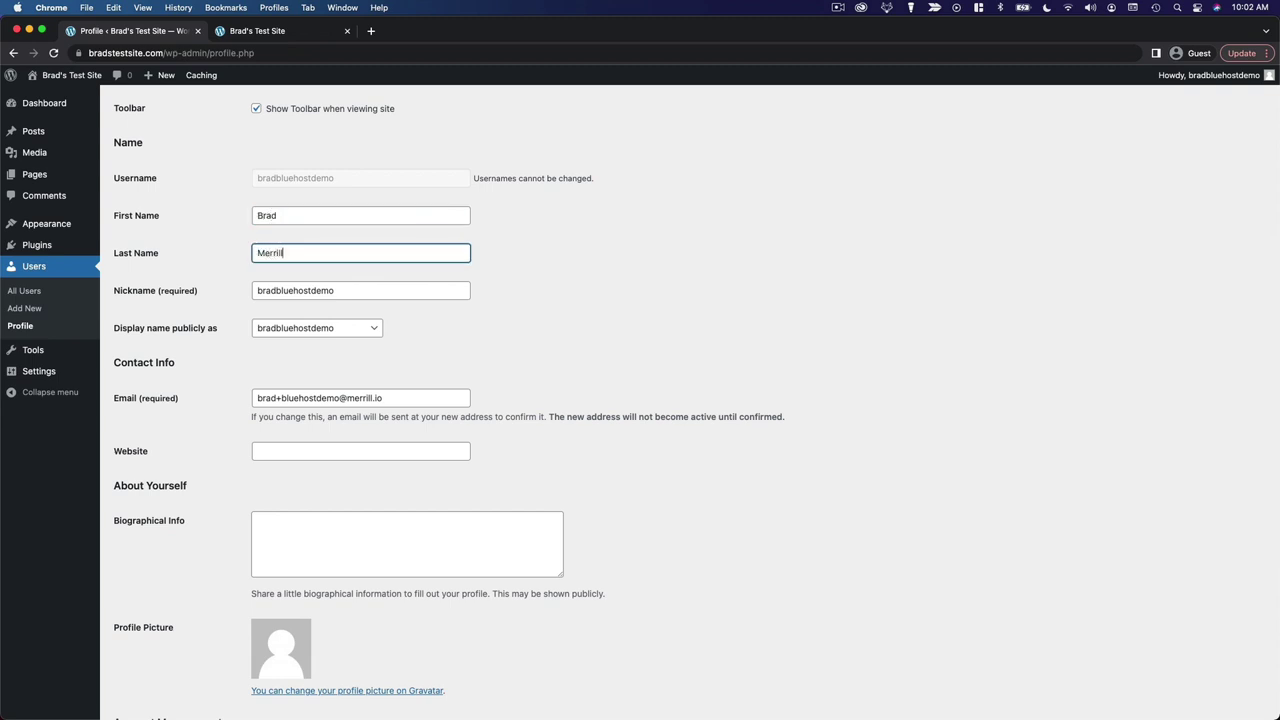
key(Tab)
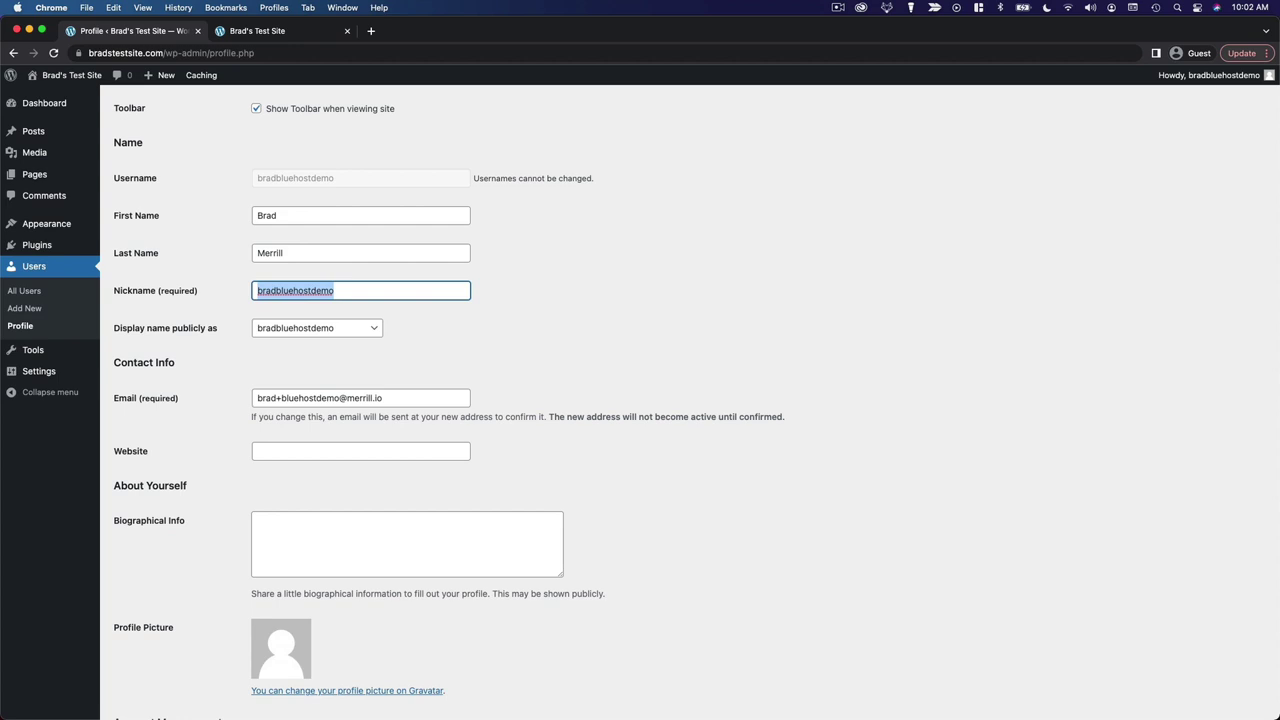
text(Brad)
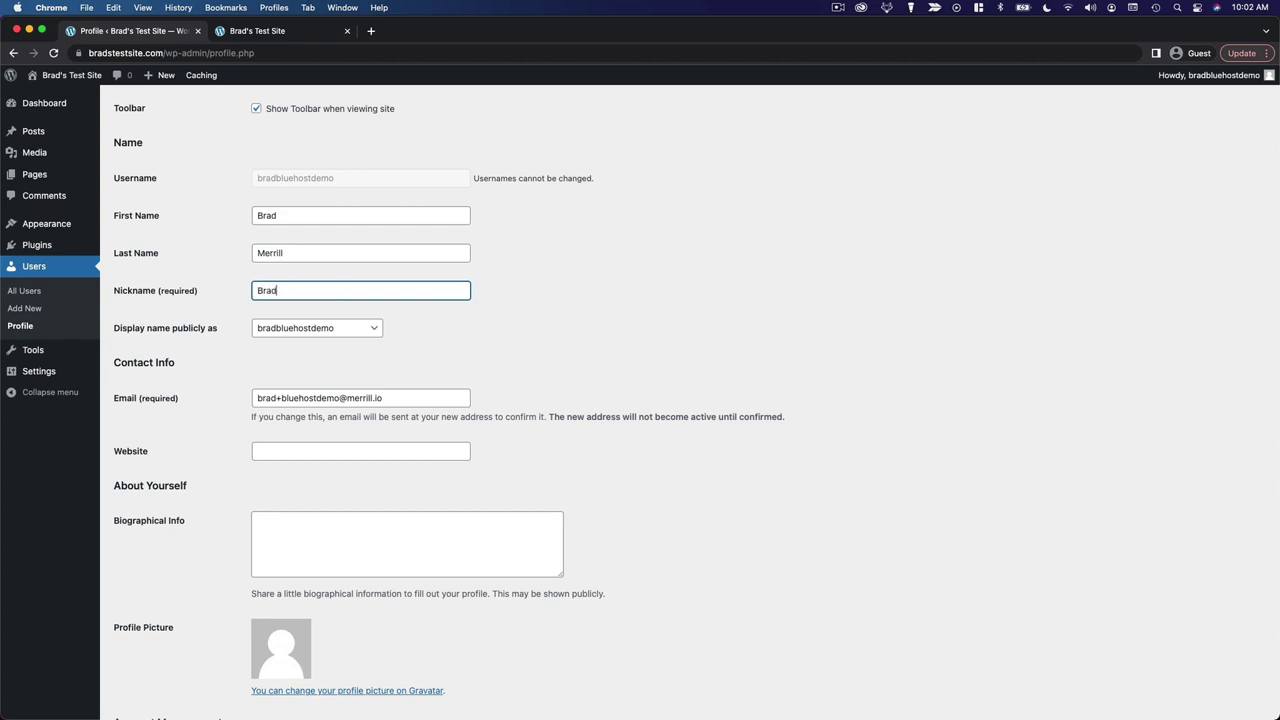
click(565, 322)
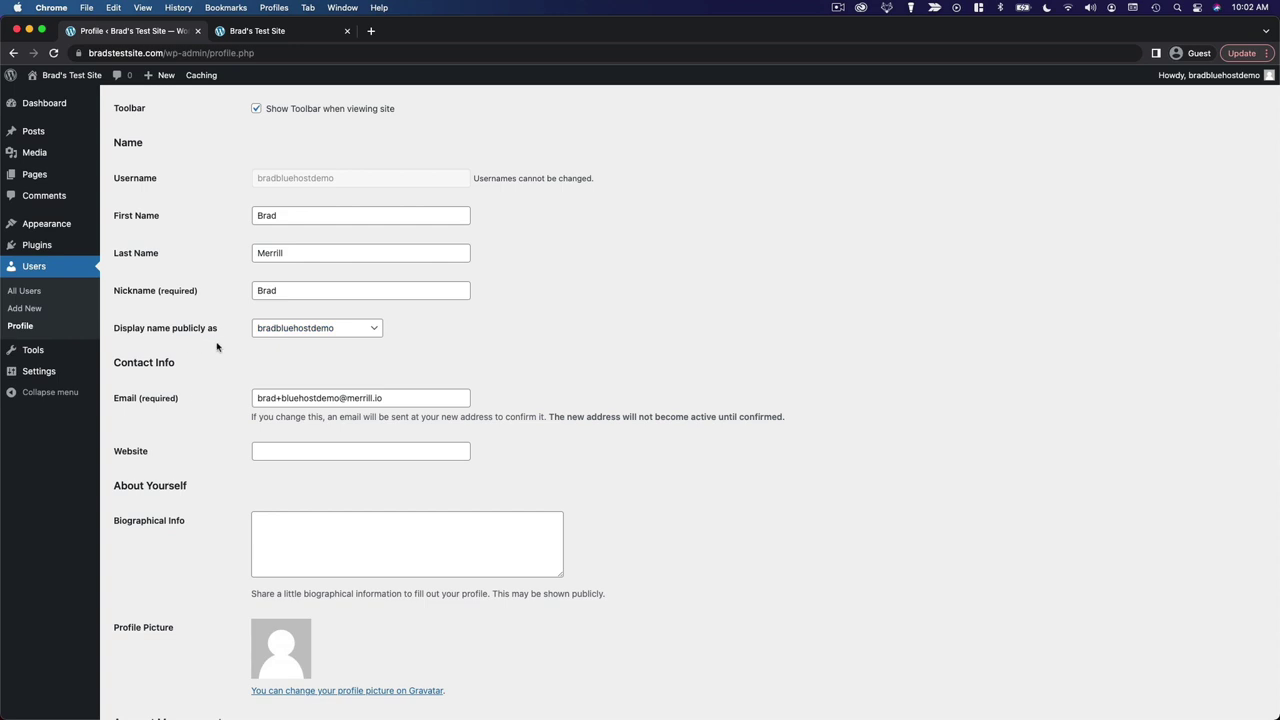
Set 'Display name publicly as' to the full first-and-last-name option
click(300, 329)
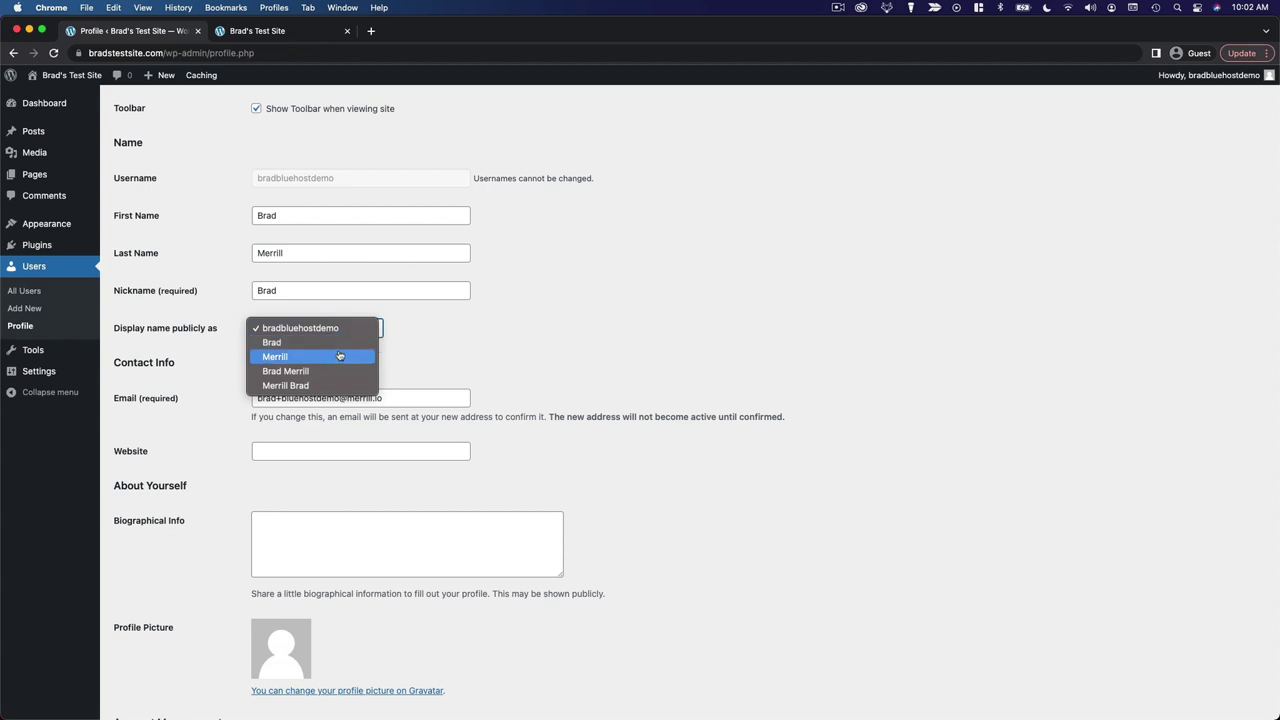
click(317, 373)
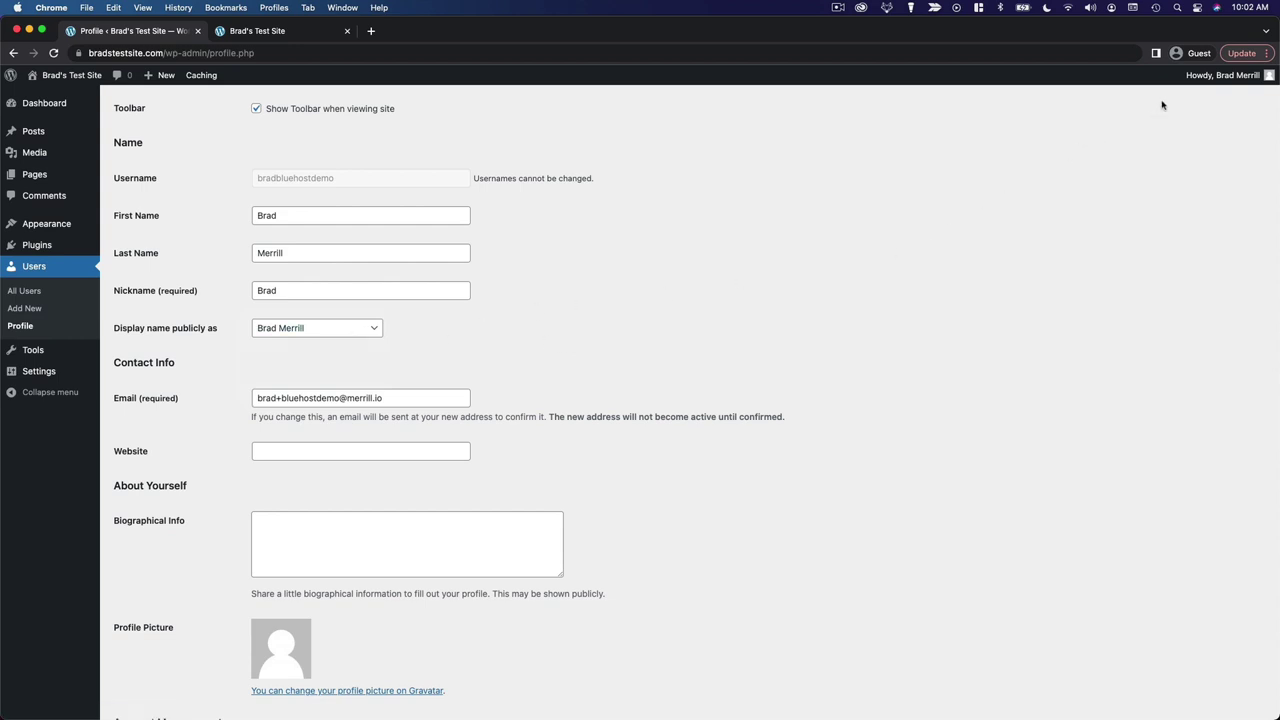
mouse_move(1208, 85)
scroll(760, 300, down, 4)
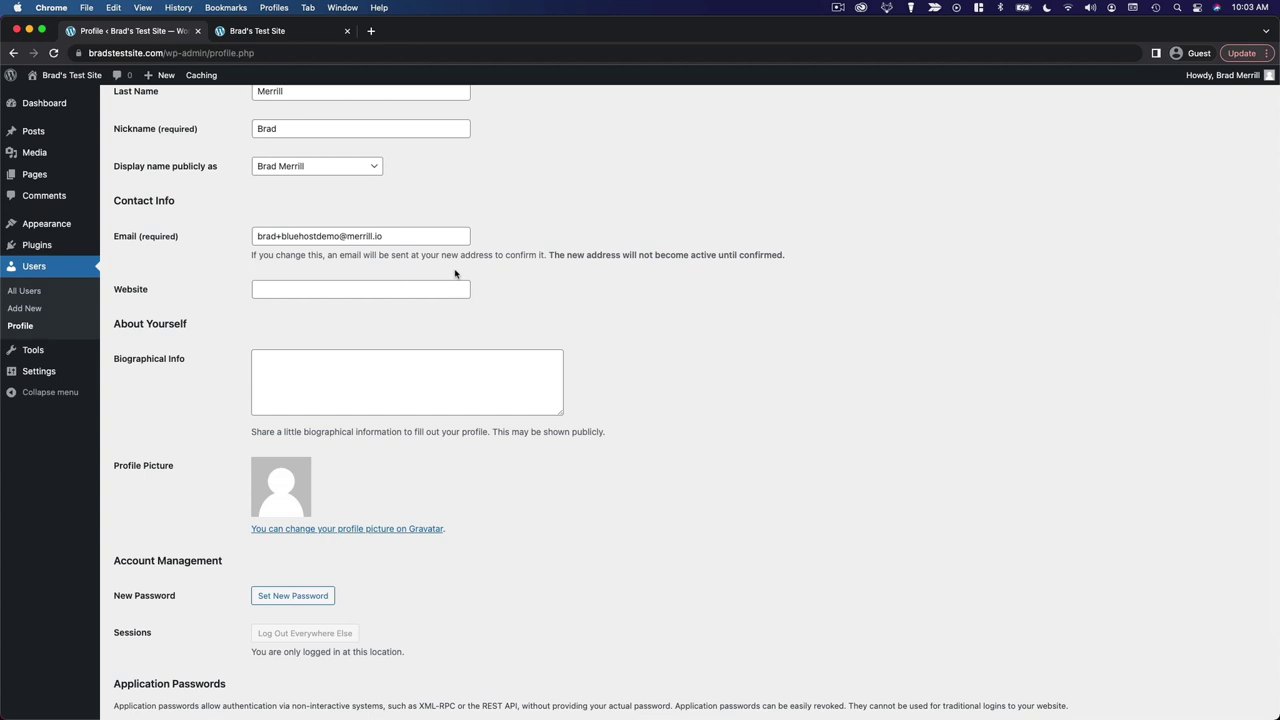
click(372, 288)
click(506, 294)
scroll(630, 330, down, 4)
click(283, 206)
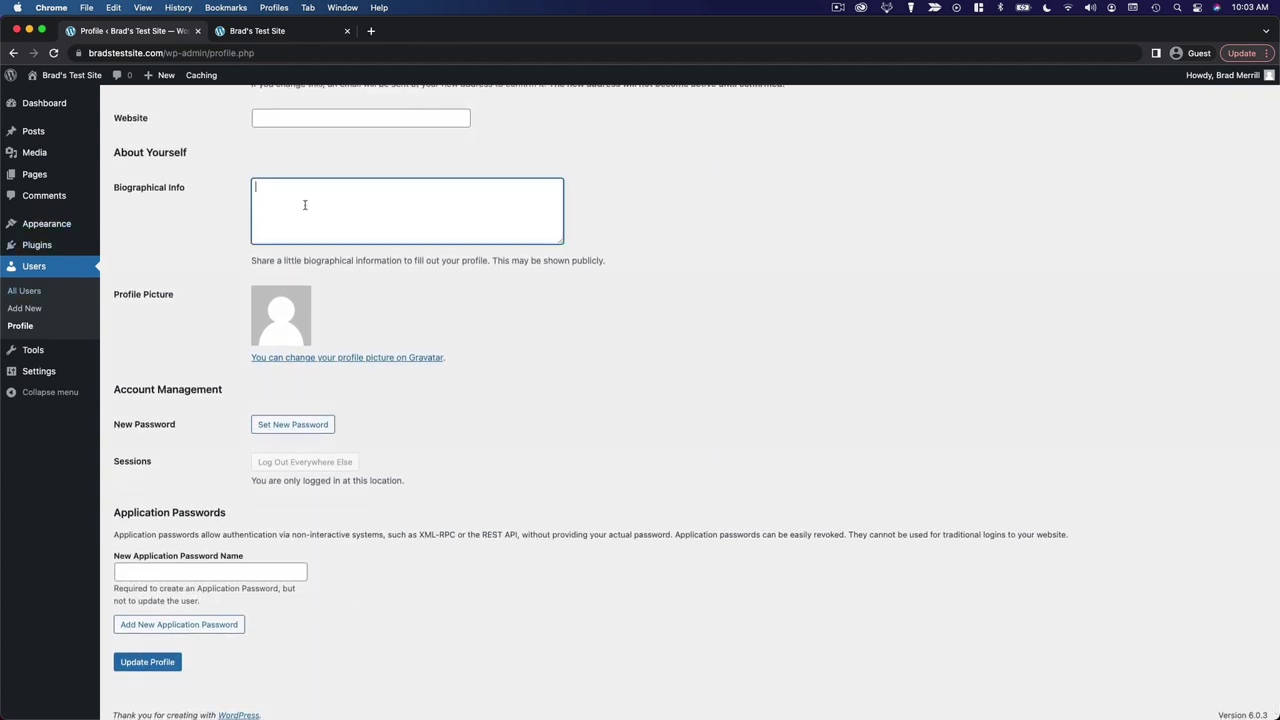
click(628, 222)
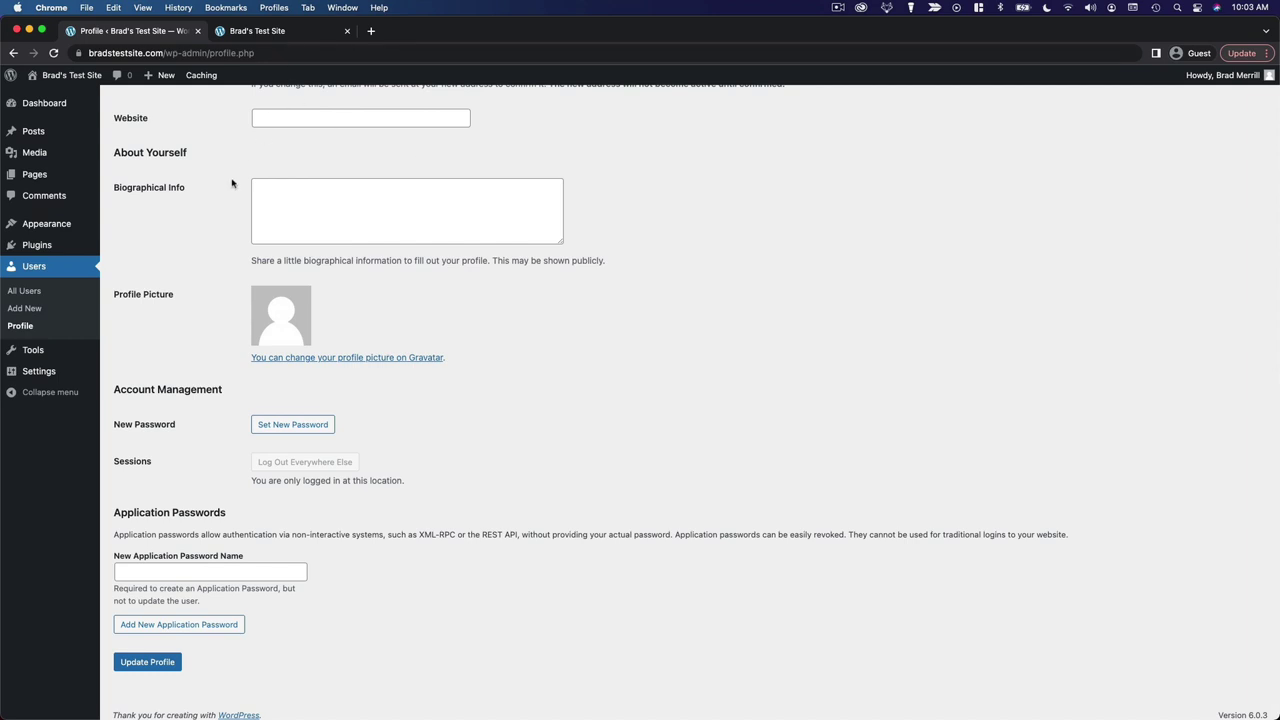
scroll(216, 292, down, 1)
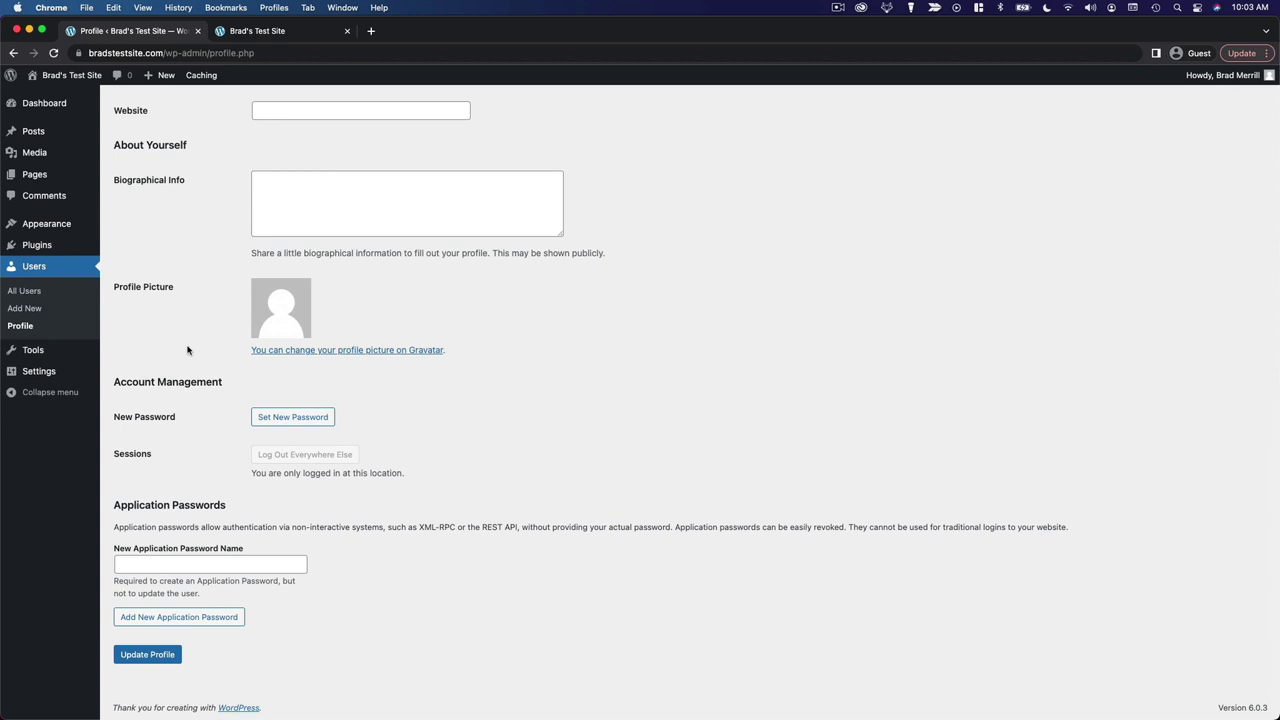
Open Gravatar from the profile-picture link and browse its homepage in the new tab
click(428, 353)
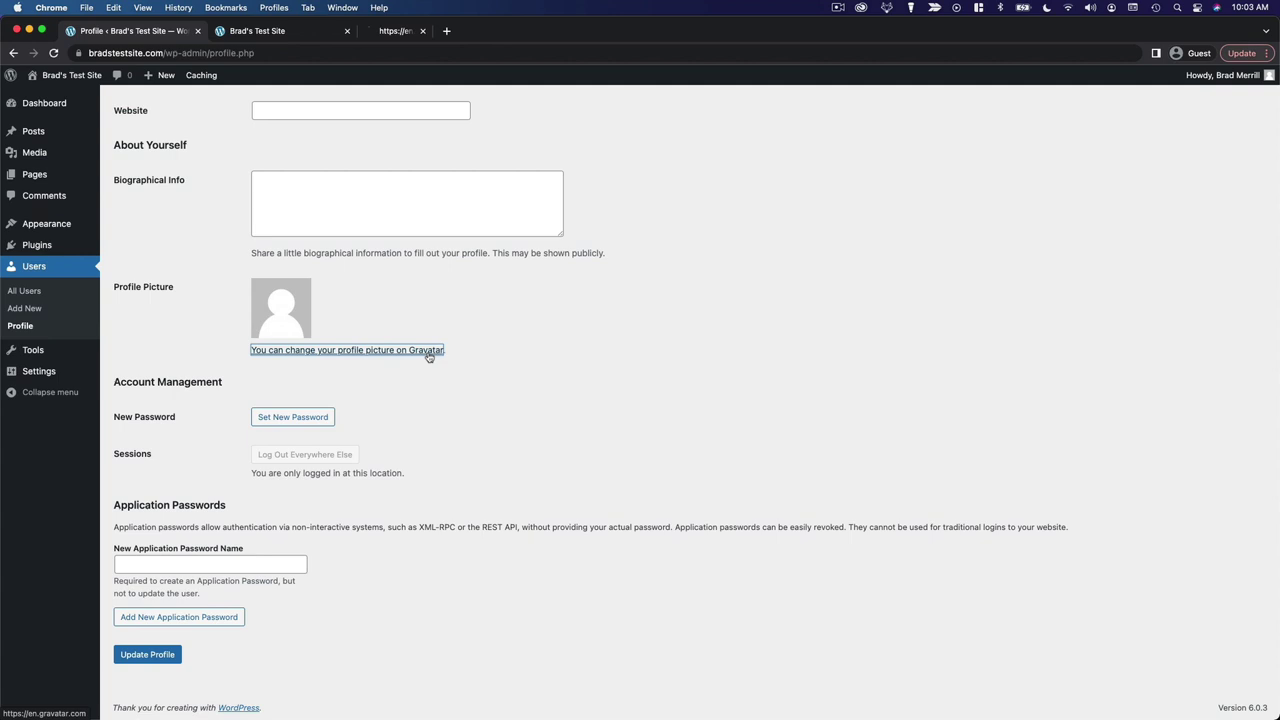
click(460, 34)
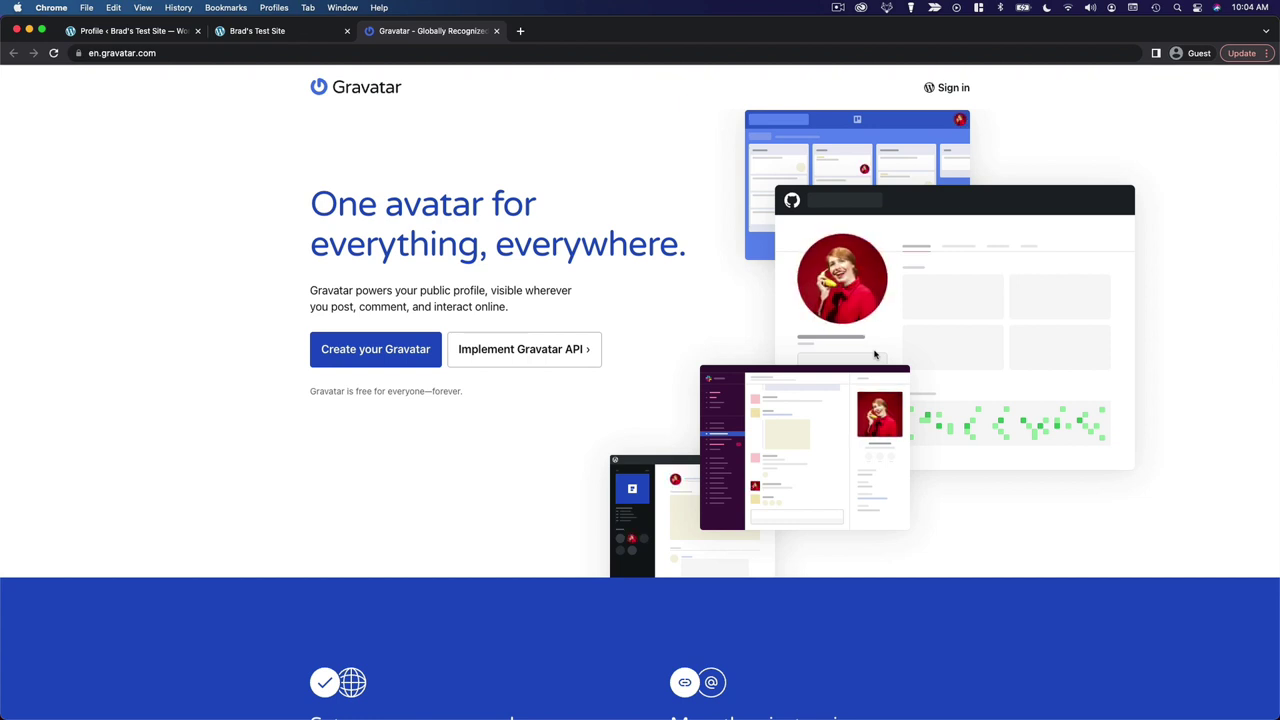
scroll(875, 355, down, 5)
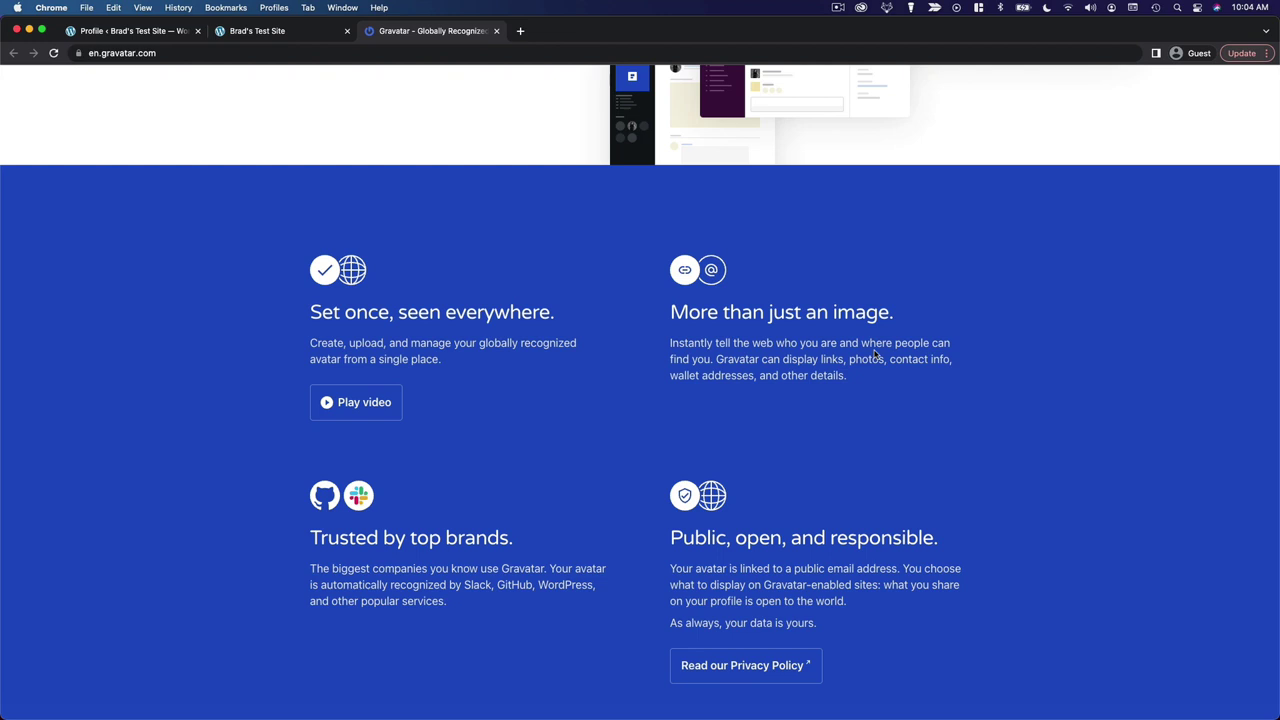
scroll(875, 355, up, 5)
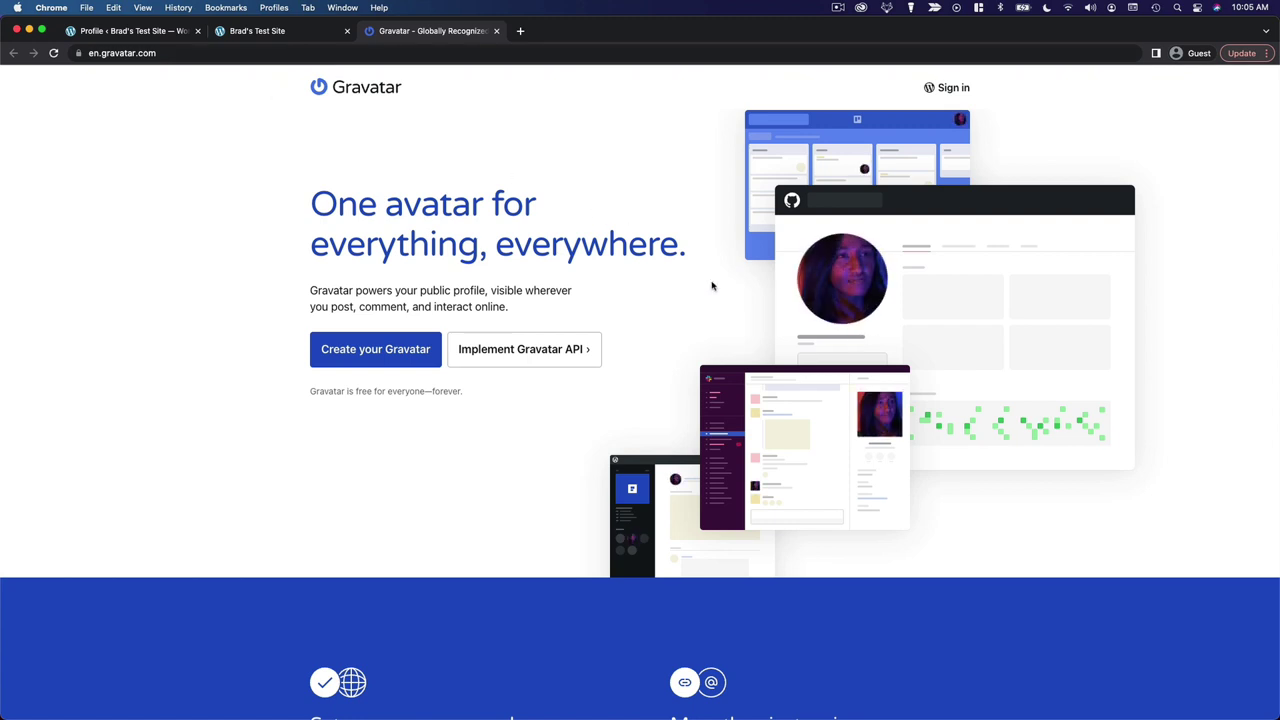
Select the profile's email address on the WordPress Profile page, then return to Gravatar
click(173, 38)
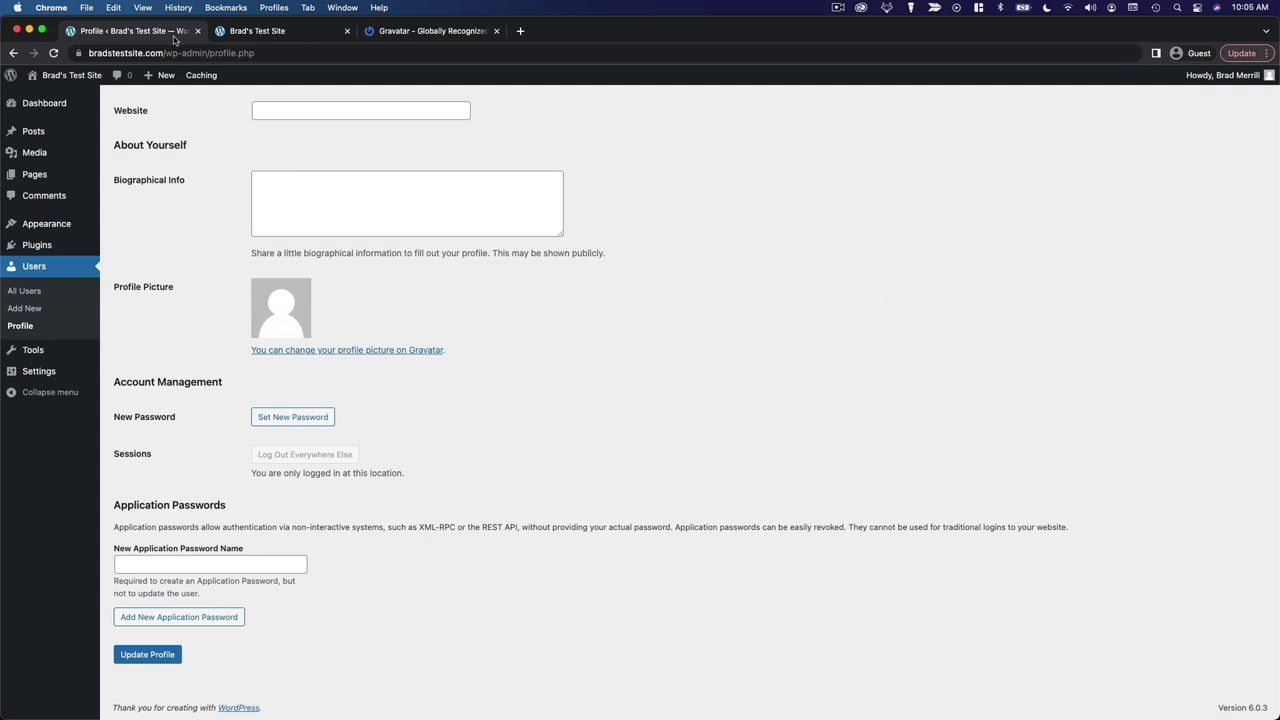
scroll(782, 445, up, 5)
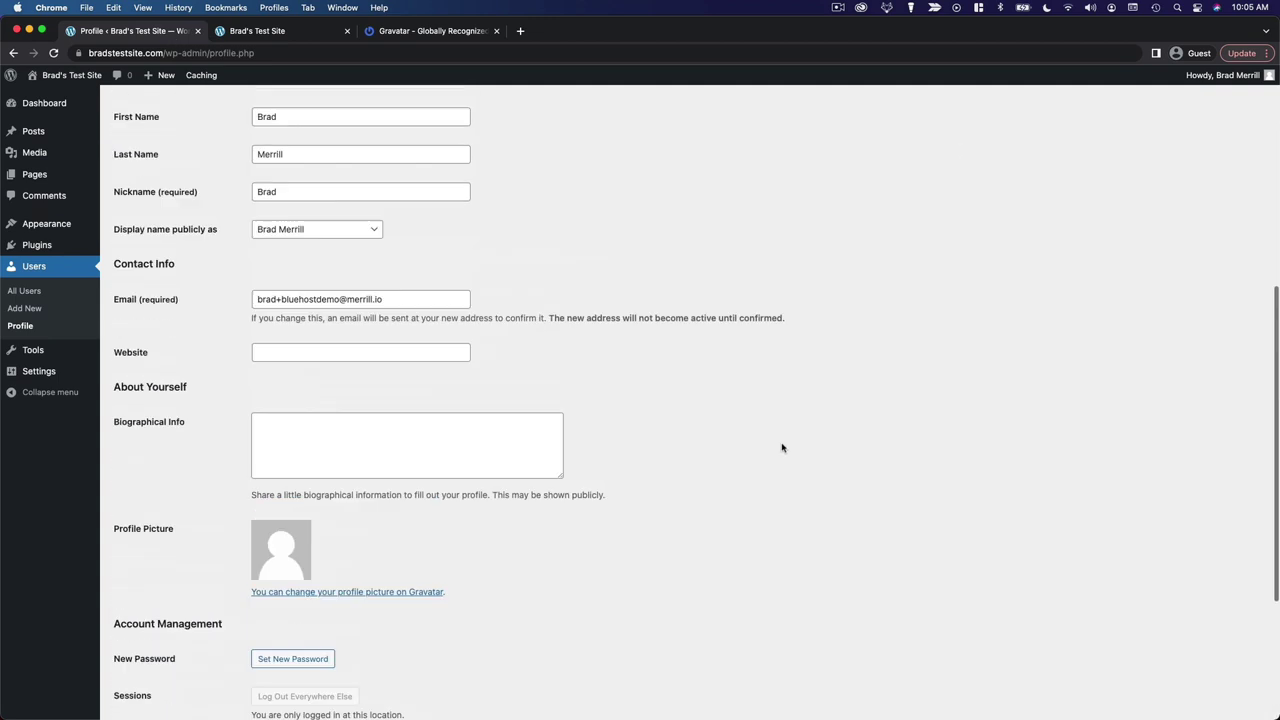
triple_click(278, 301)
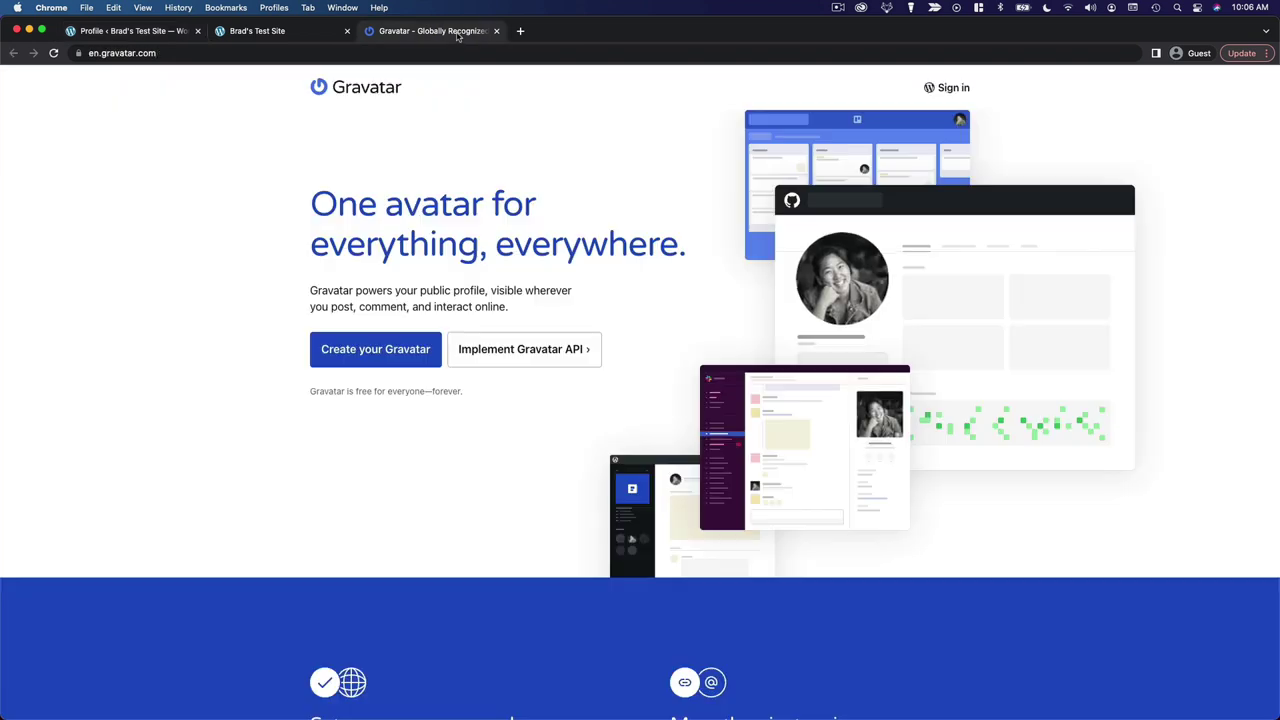
click(440, 31)
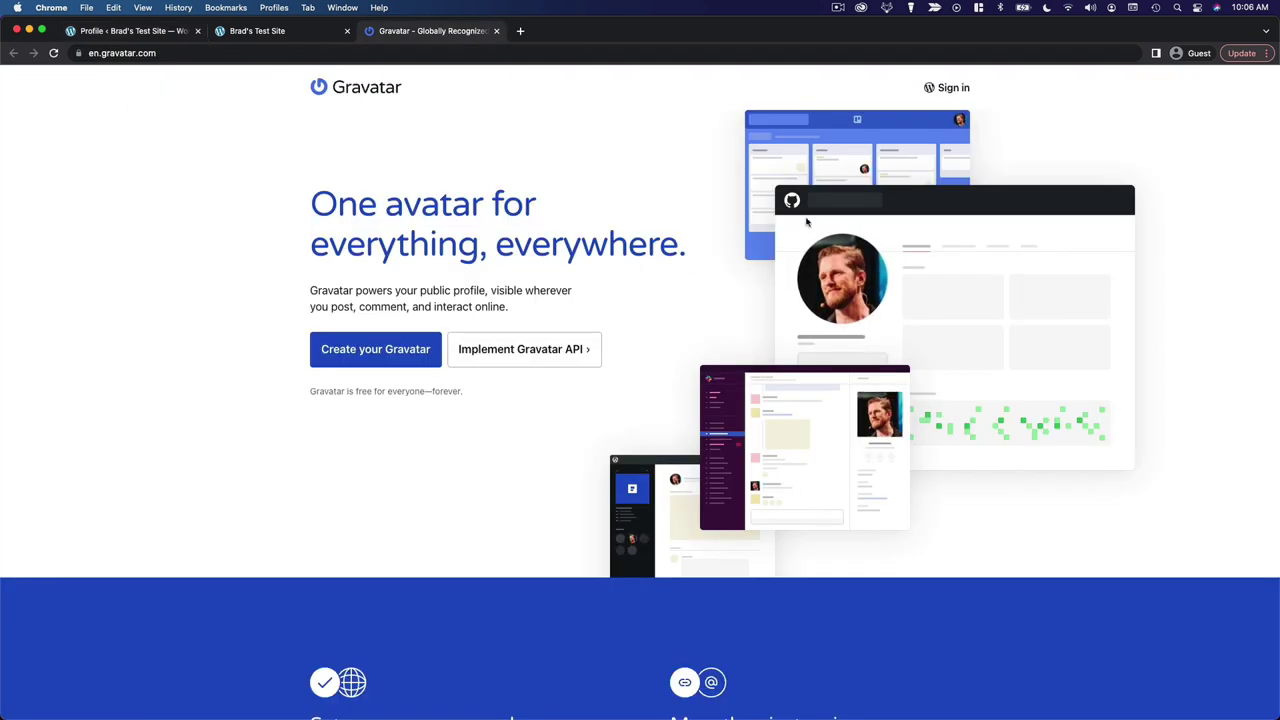
click(126, 34)
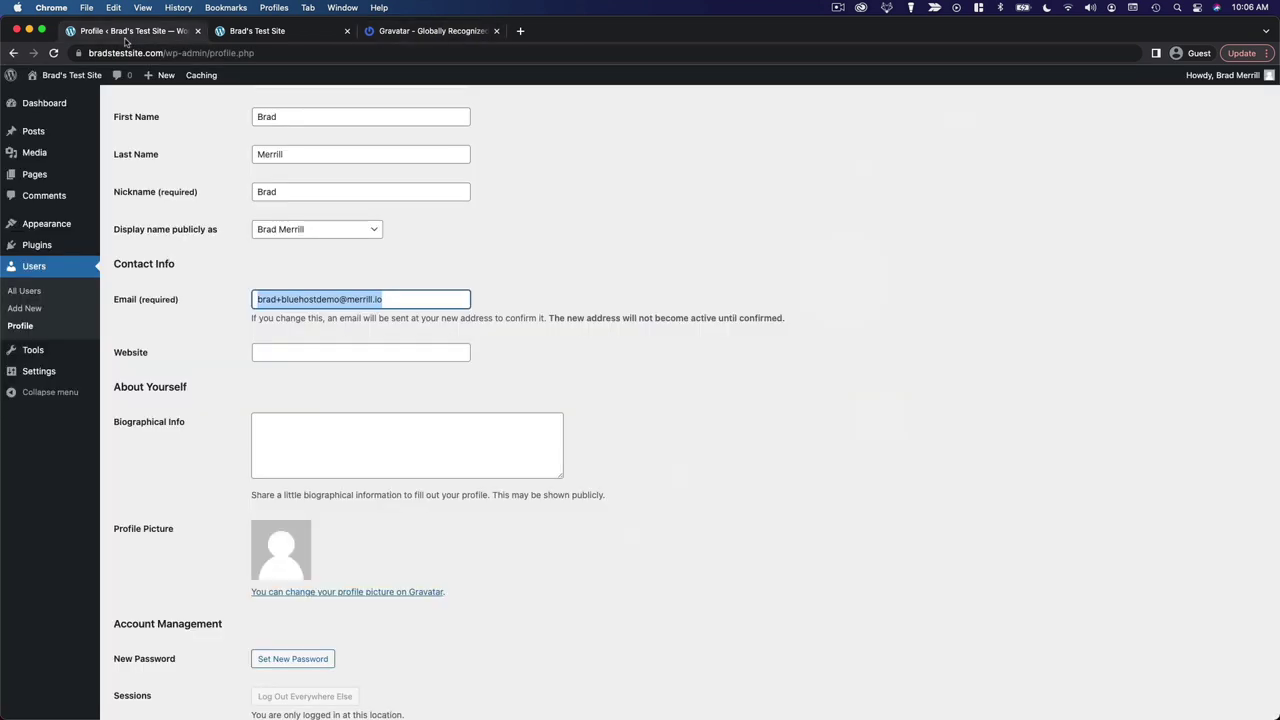
click(447, 33)
Start creating a Gravatar and log in with the WordPress.com account to reach Manage Gravatars
click(412, 360)
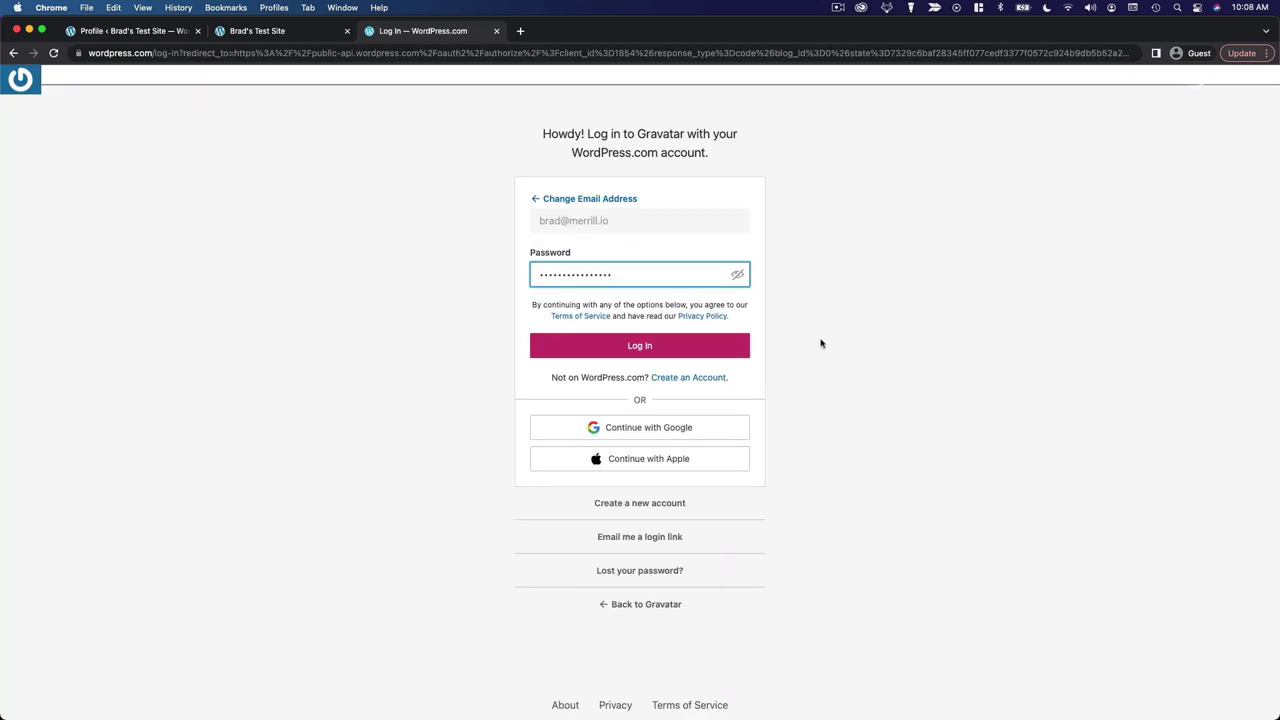
click(700, 349)
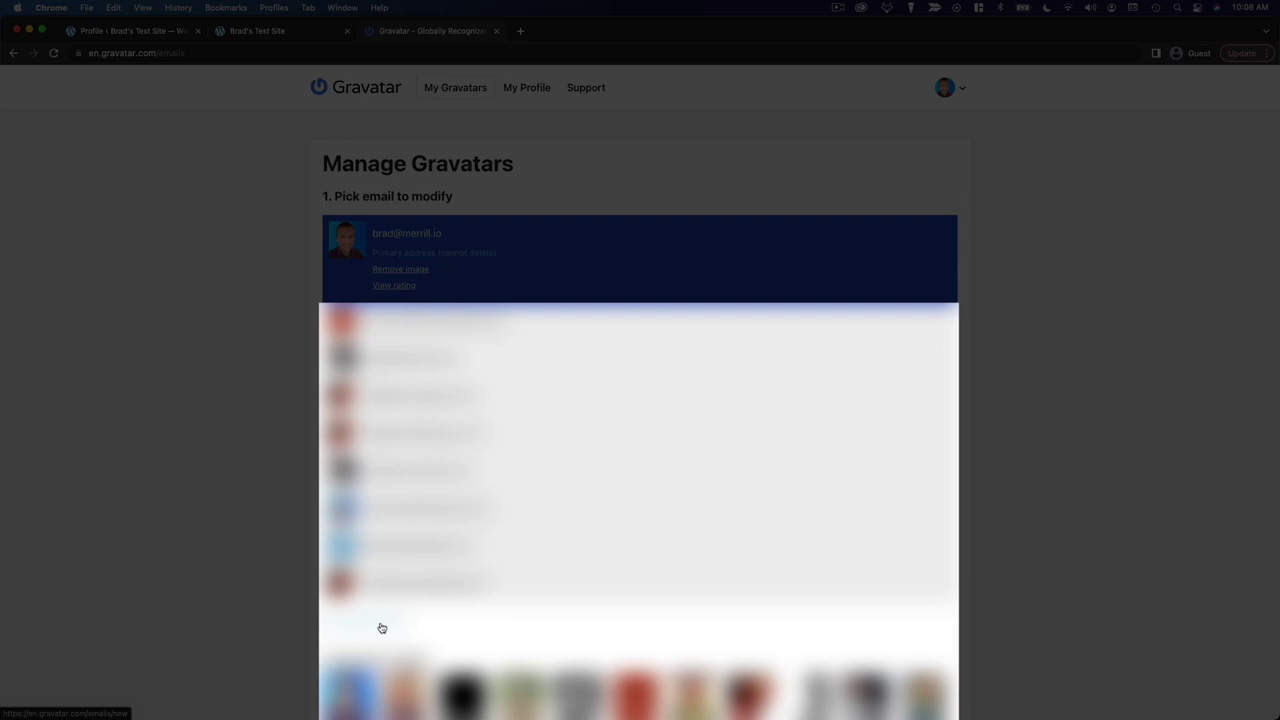
click(180, 32)
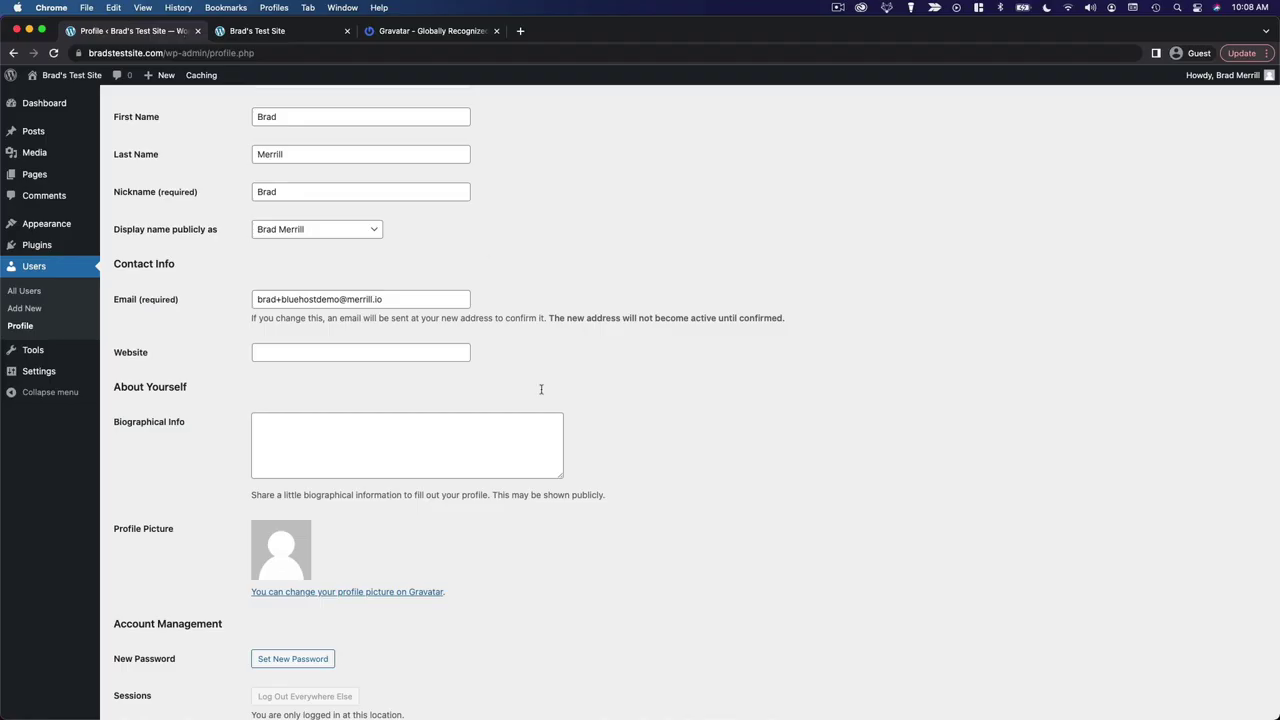
click(463, 32)
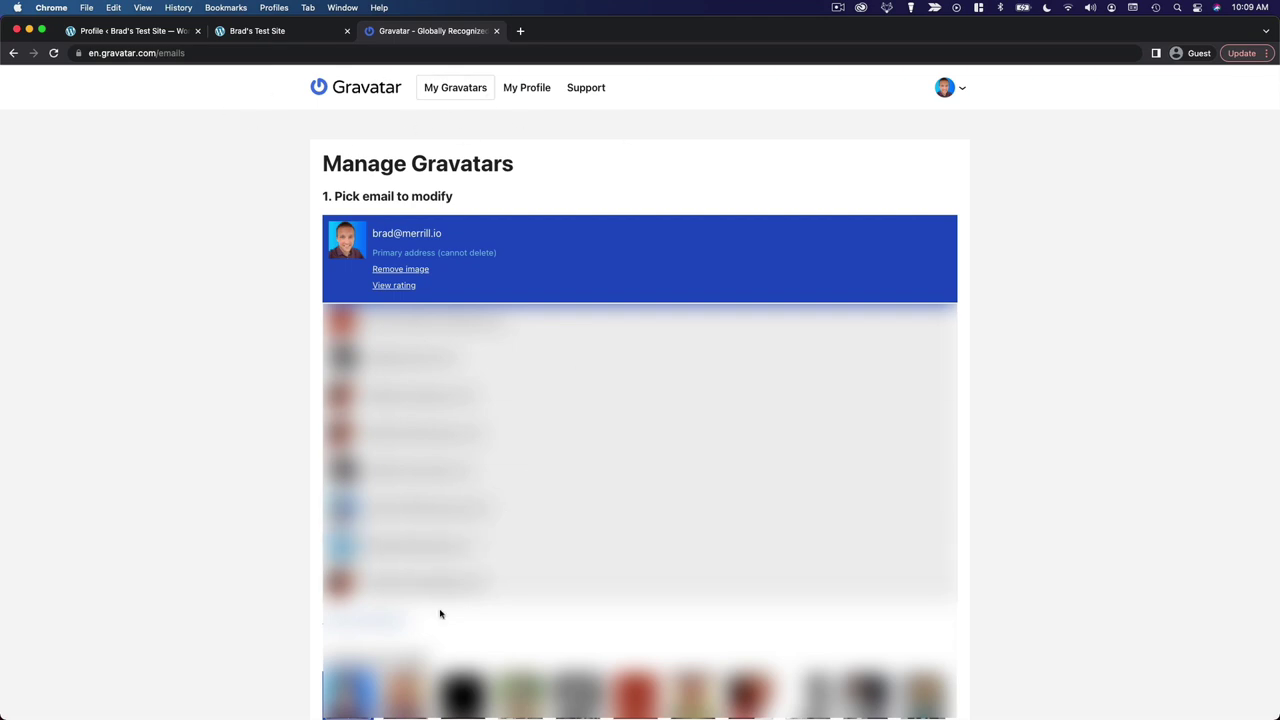
Add the WordPress site's email address to the Gravatar account
click(389, 617)
click(611, 229)
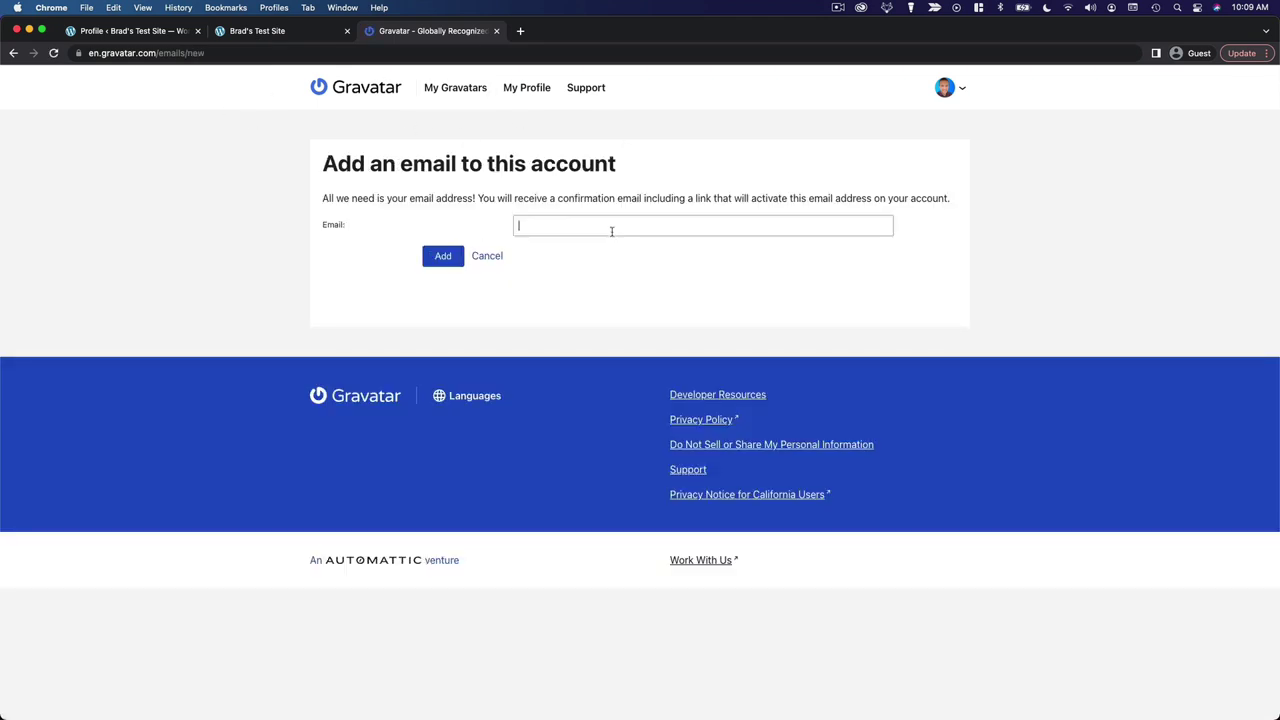
click(445, 257)
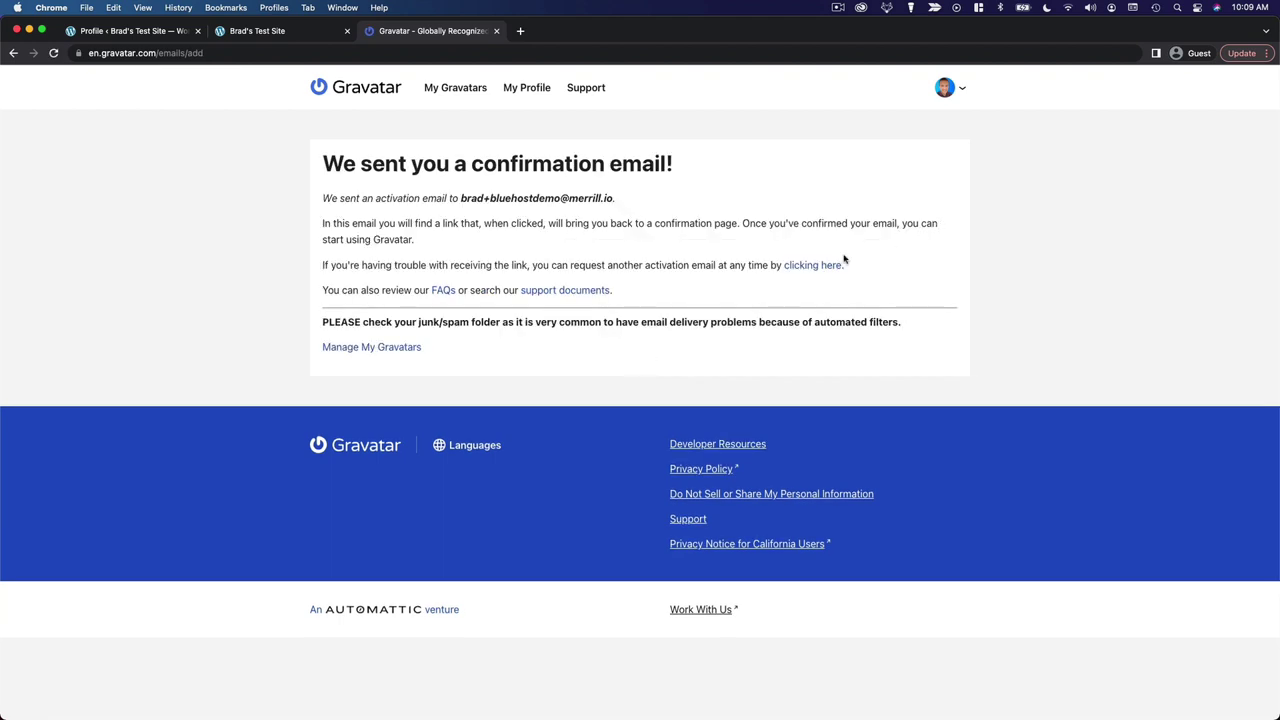
mouse_move(2, 176)
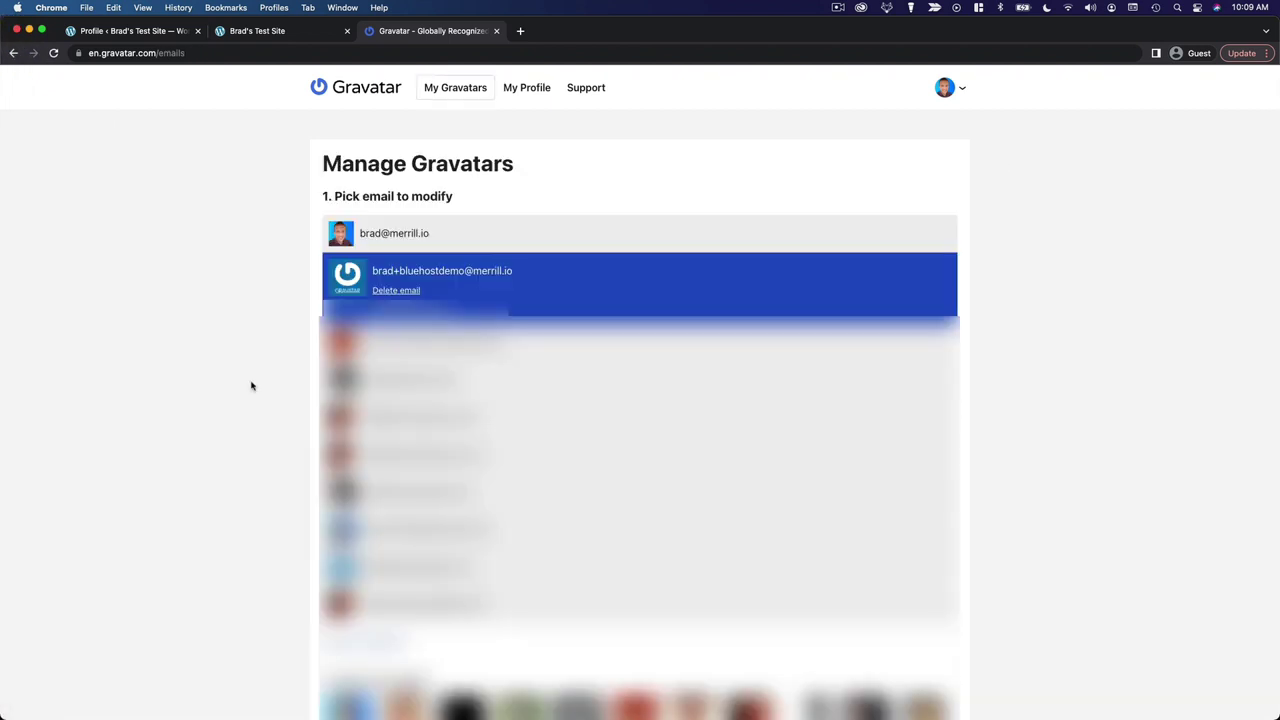
Assign the existing profile photo to the newly added email and confirm it
scroll(251, 384, down, 1)
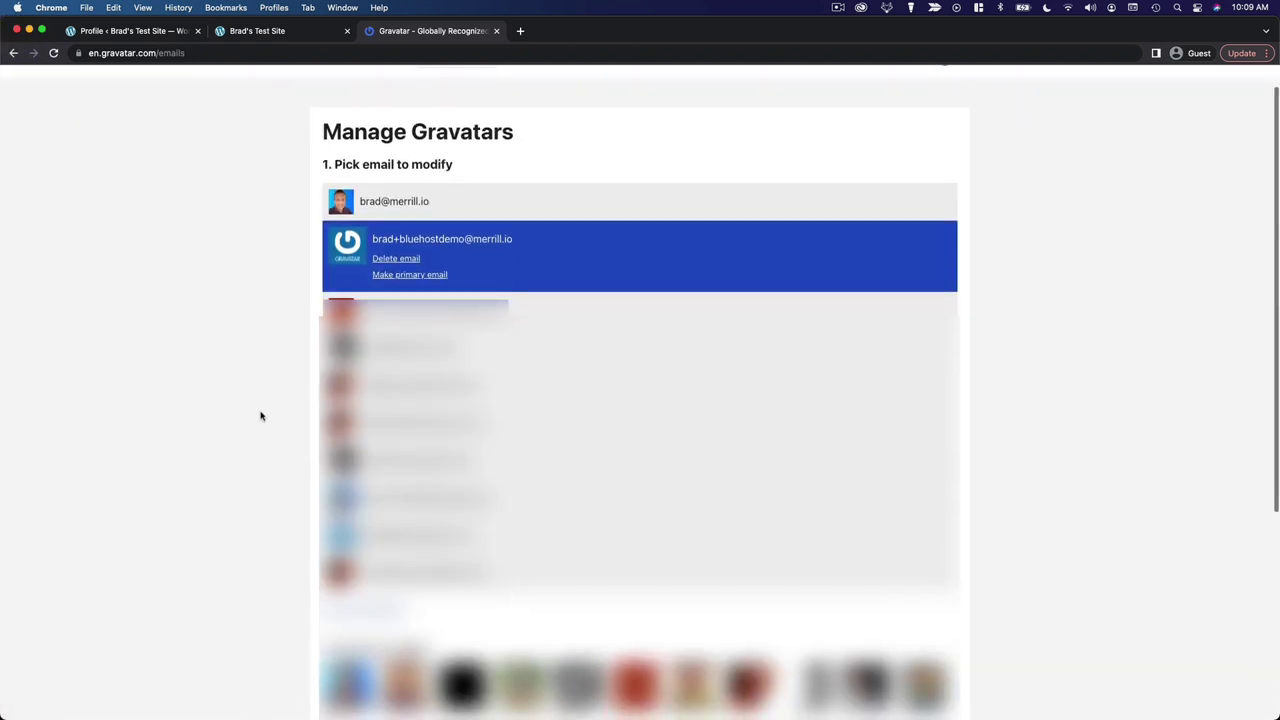
click(351, 670)
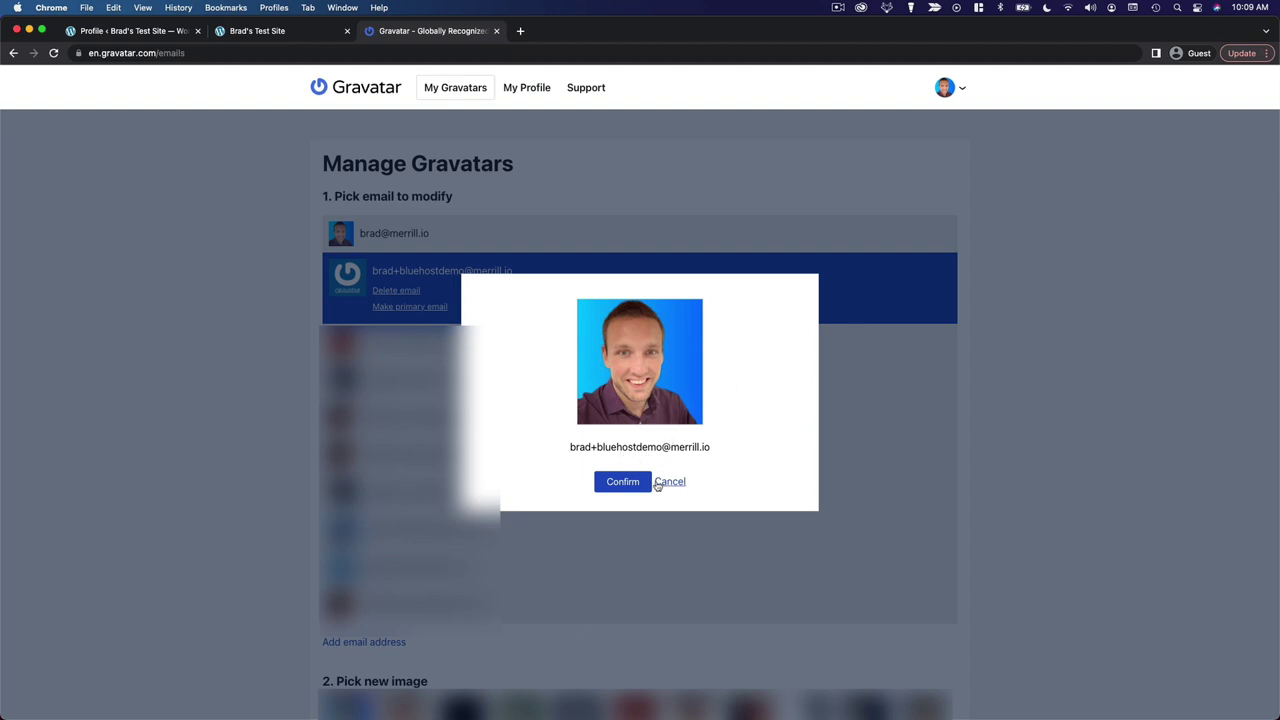
click(620, 481)
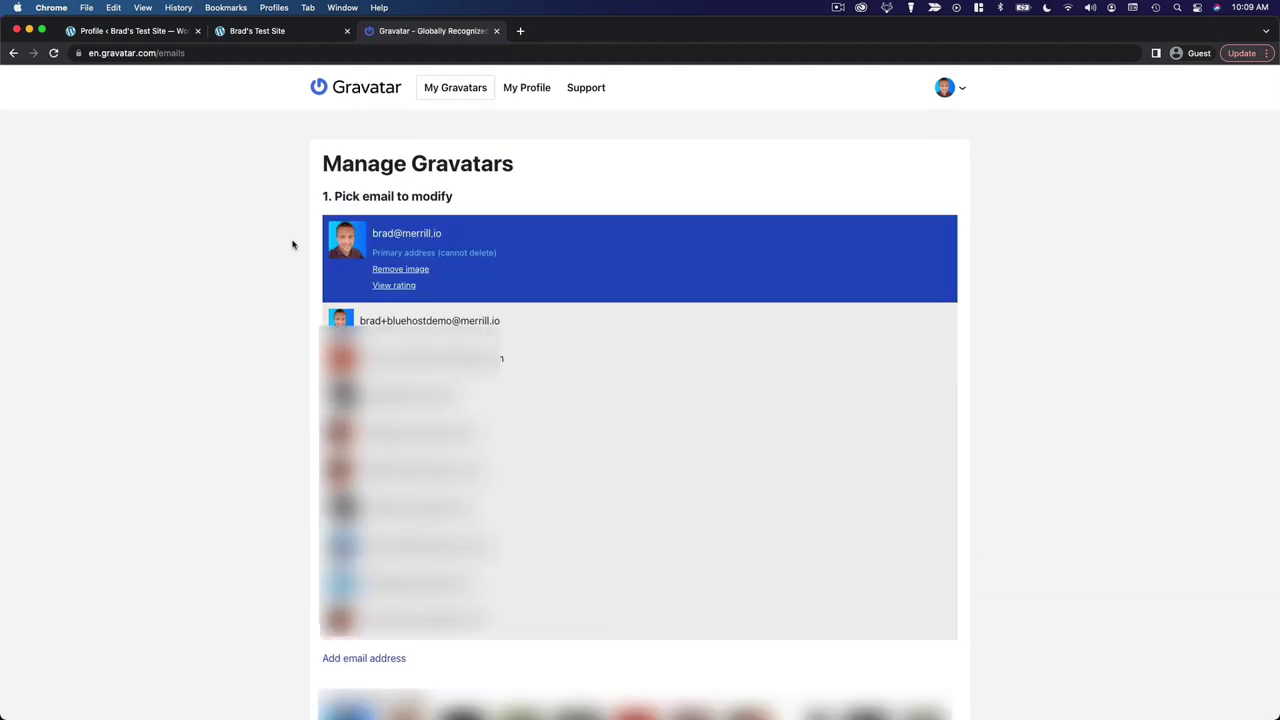
Back on the WordPress Profile page, save the changes with Update Profile
click(148, 32)
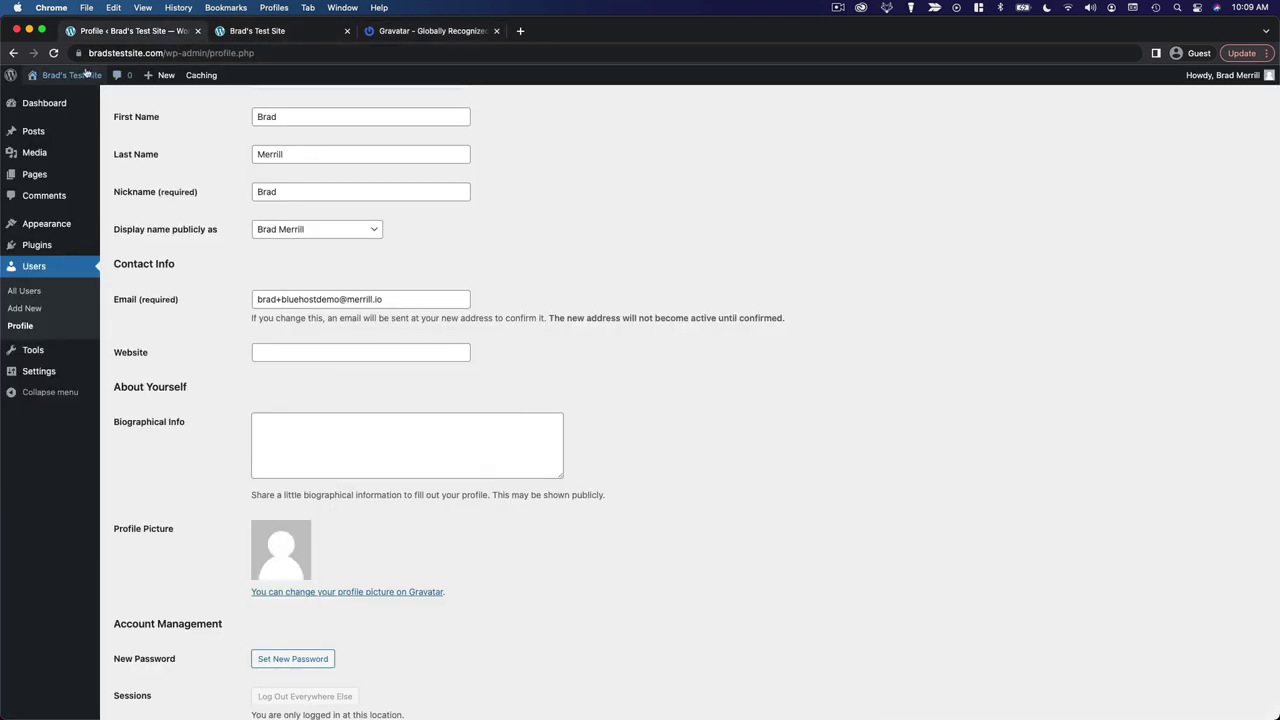
scroll(326, 254, down, 1)
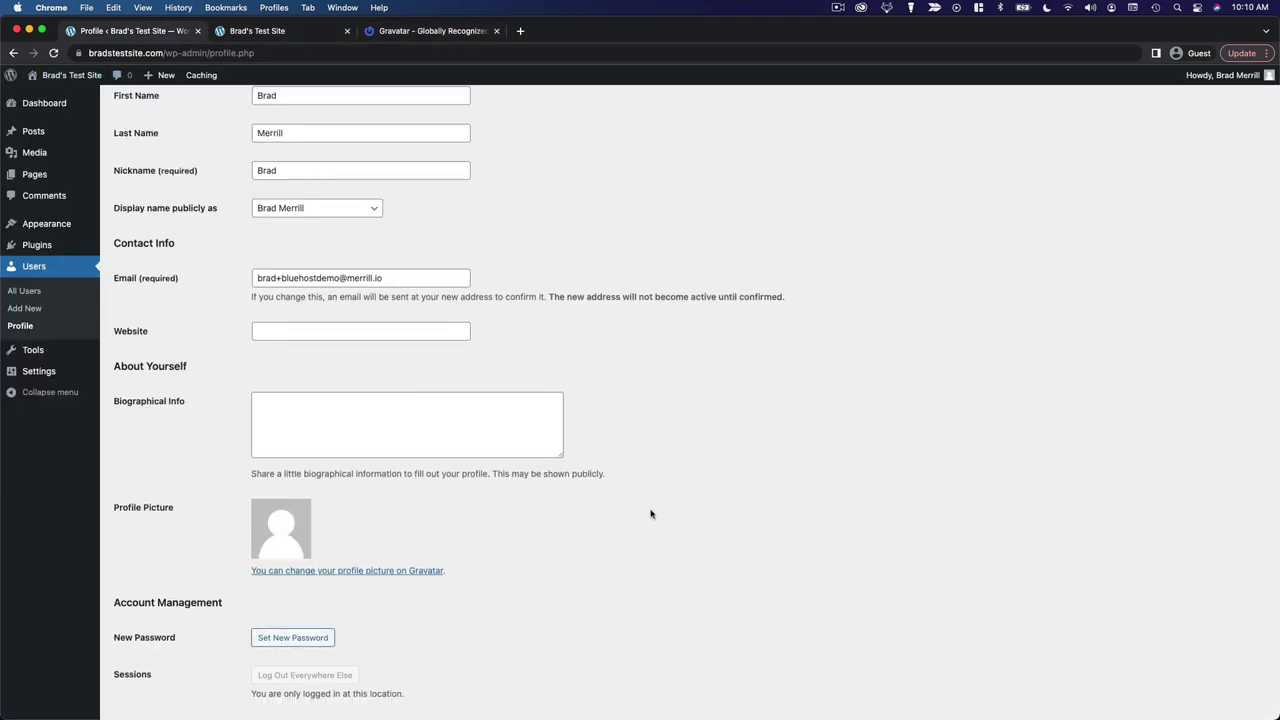
scroll(790, 490, down, 5)
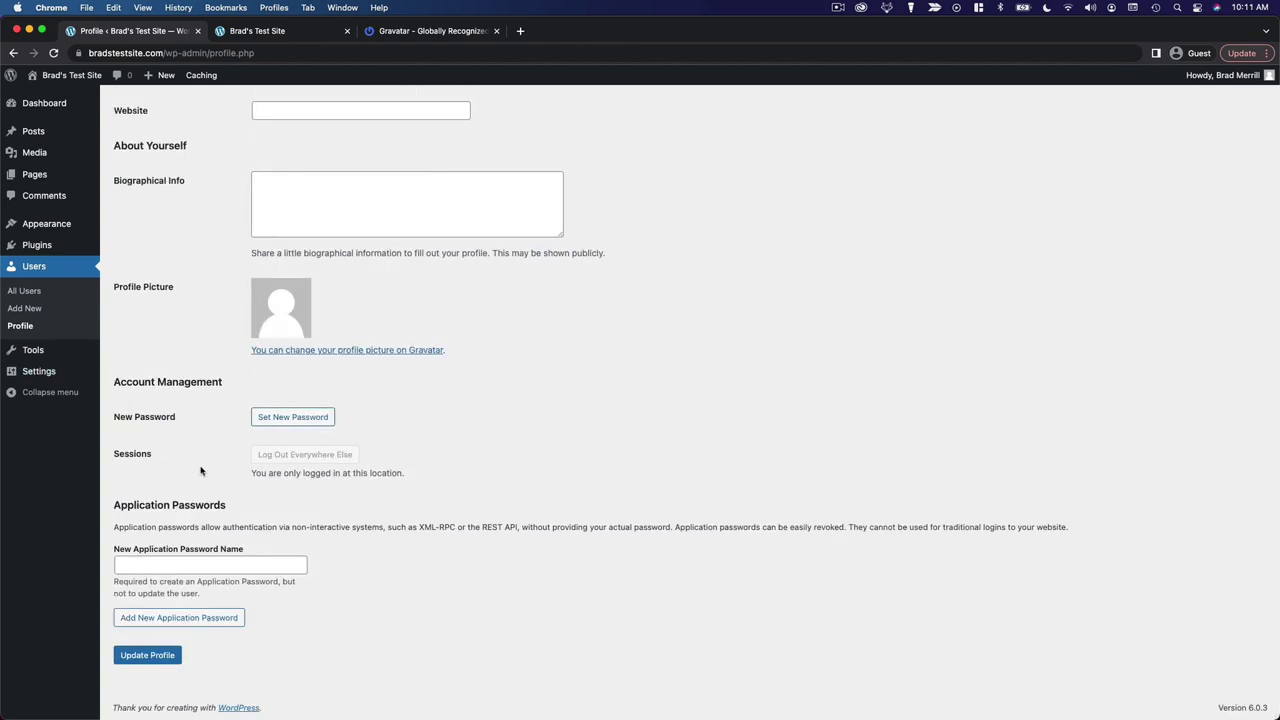
scroll(534, 494, up, 2)
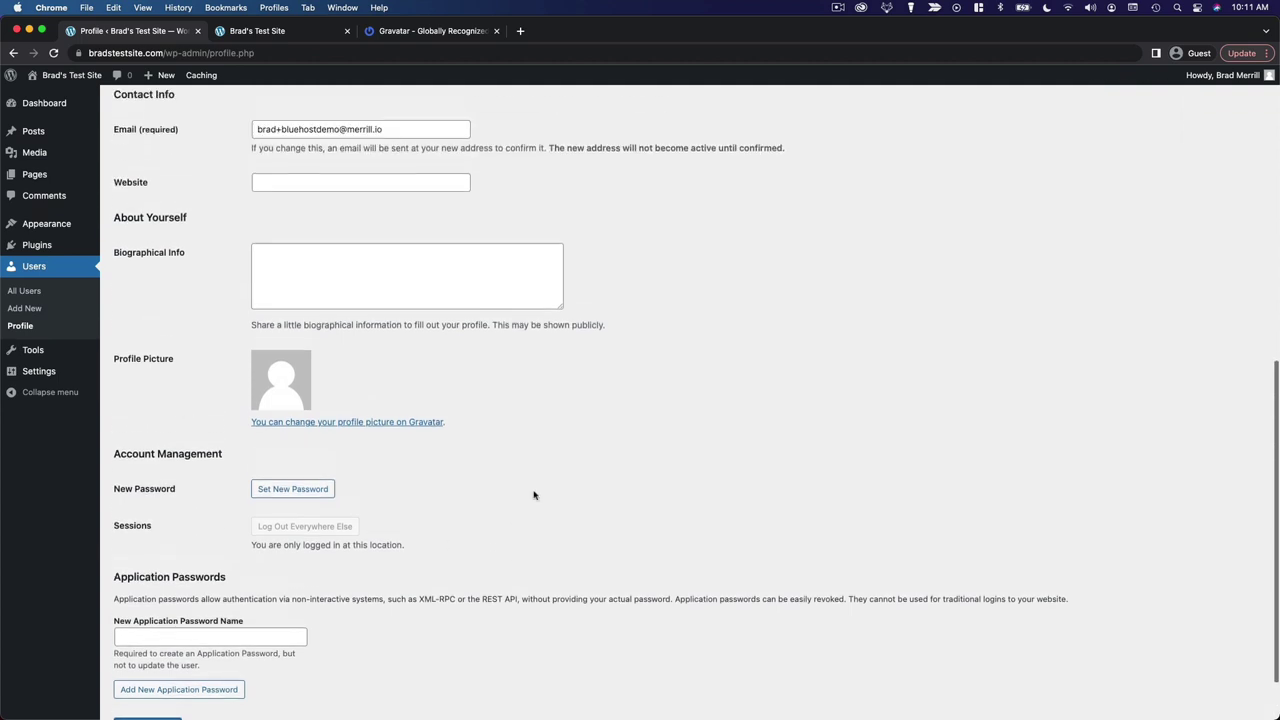
scroll(534, 494, down, 2)
scroll(534, 494, up, 4)
scroll(534, 494, up, 5)
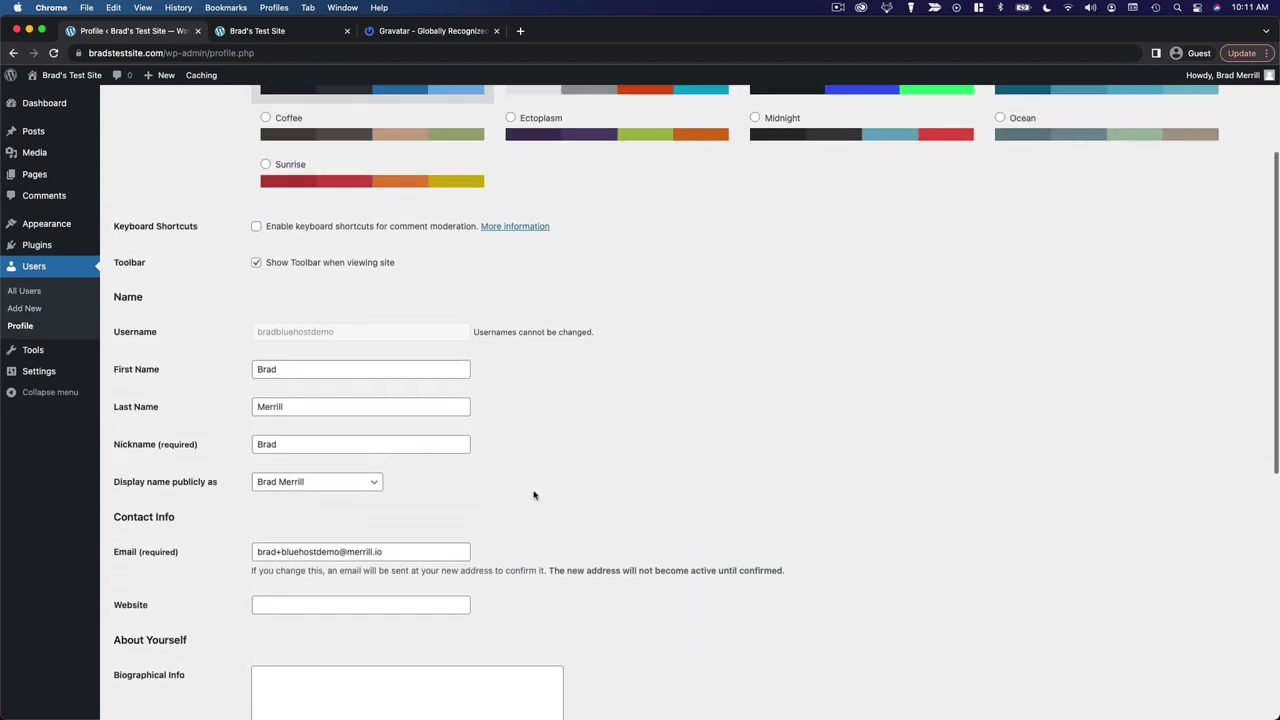
scroll(534, 494, down, 5)
scroll(534, 494, down, 3)
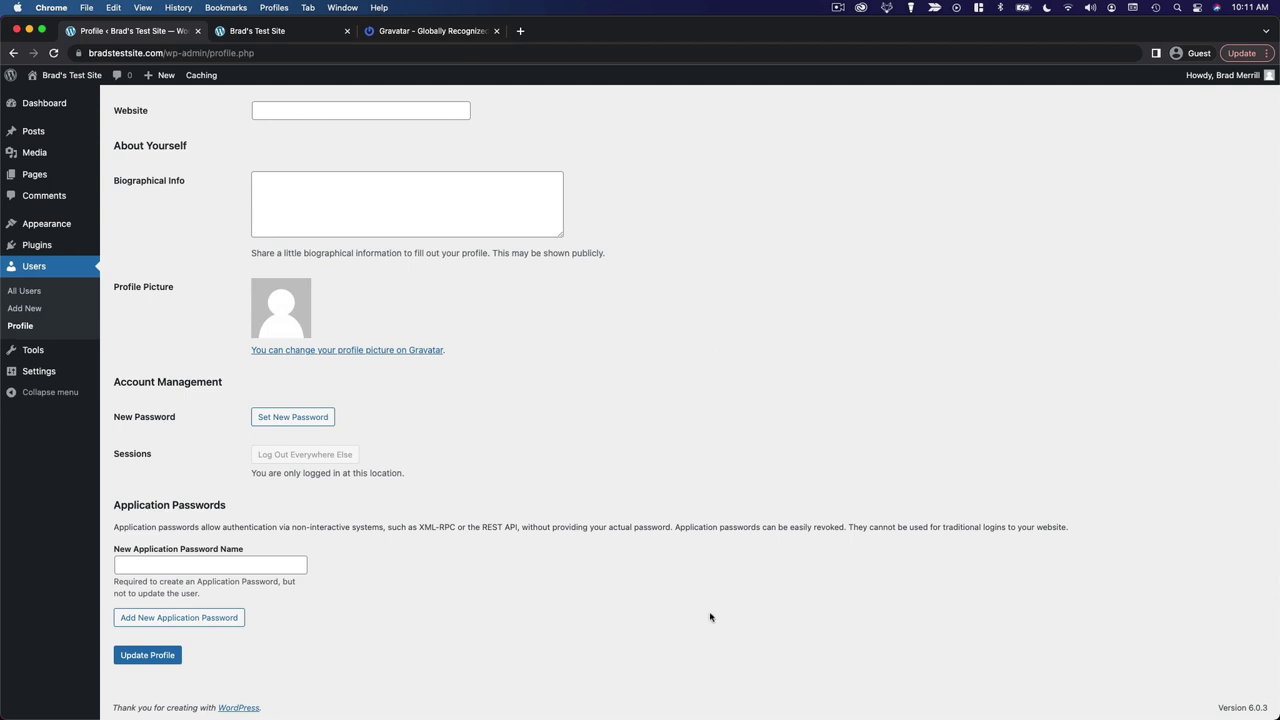
click(162, 656)
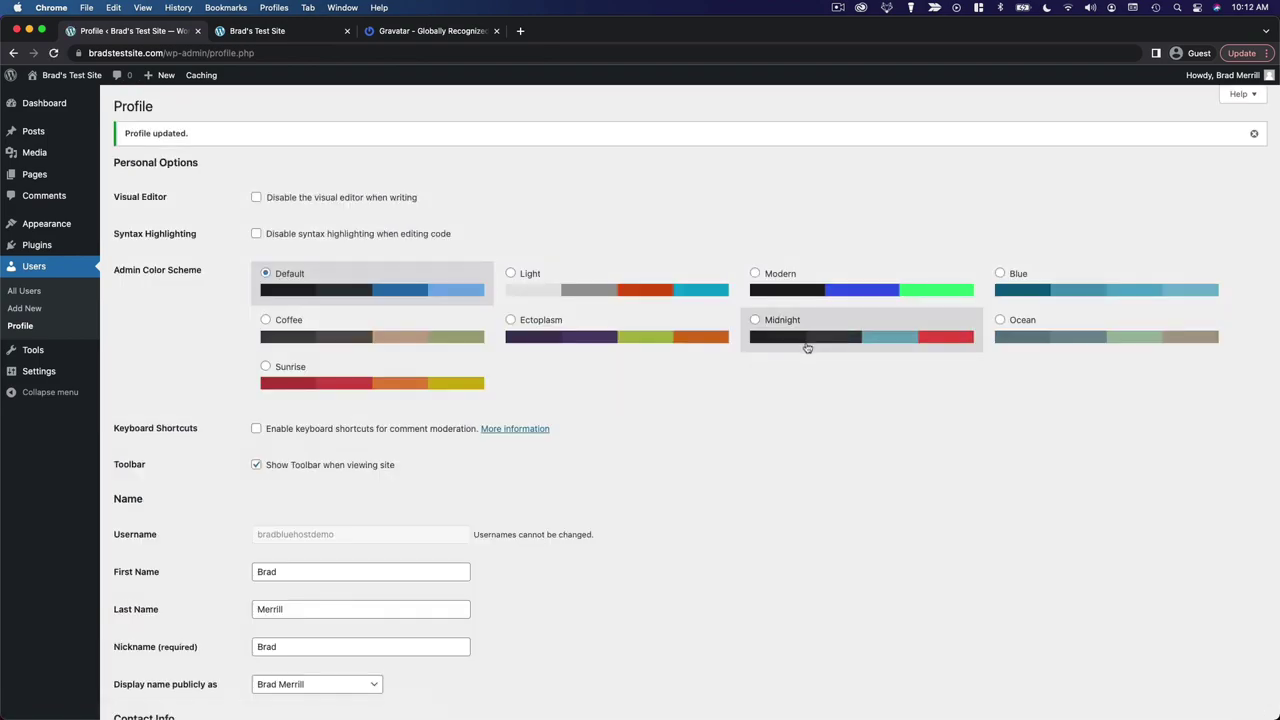